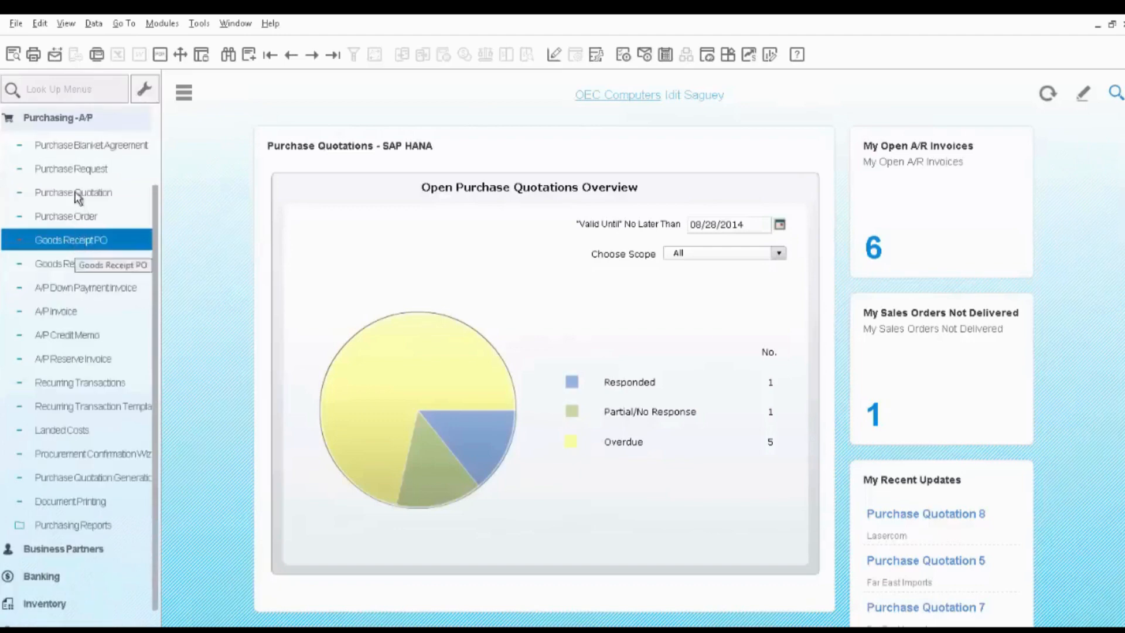
Open the most recent purchase blanket agreement and review its header, description and item details.
click(77, 147)
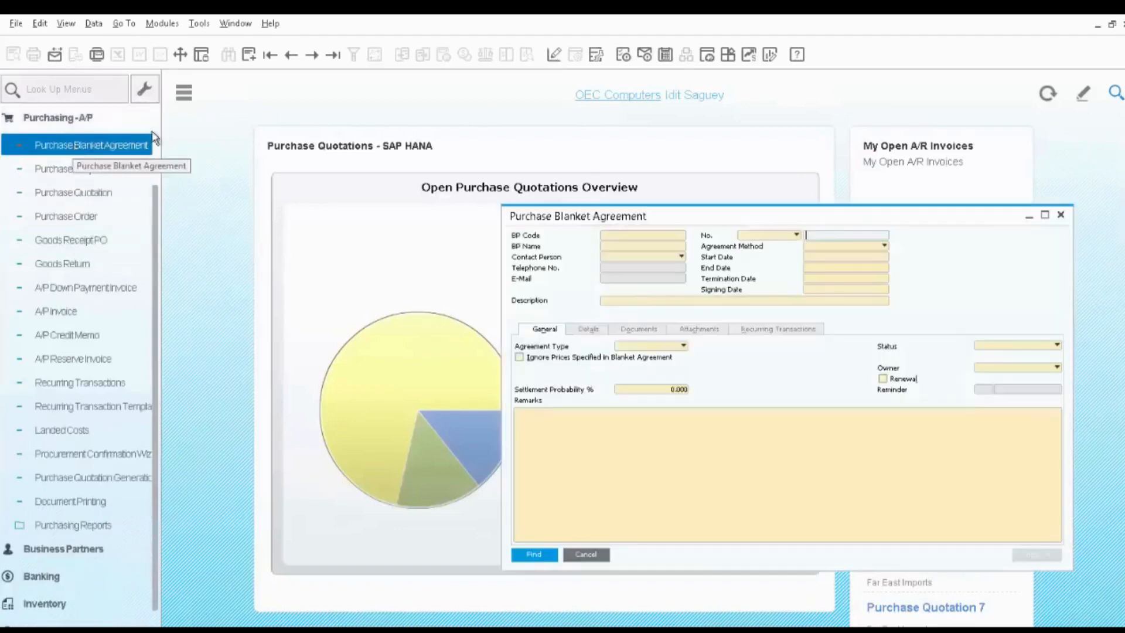
click(332, 55)
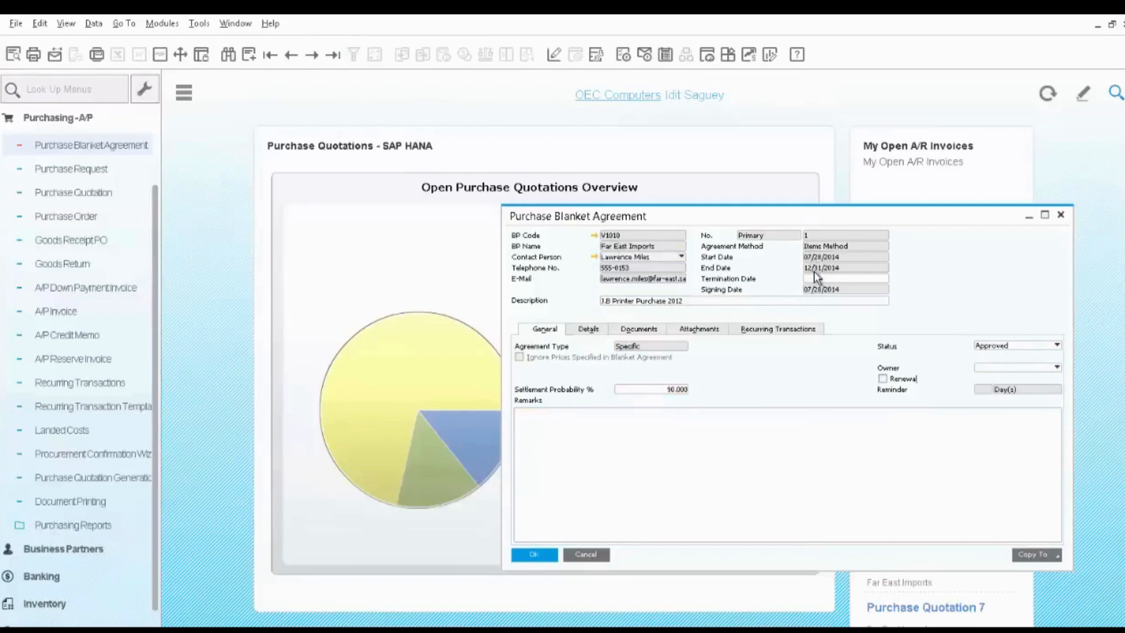
triple_click(670, 301)
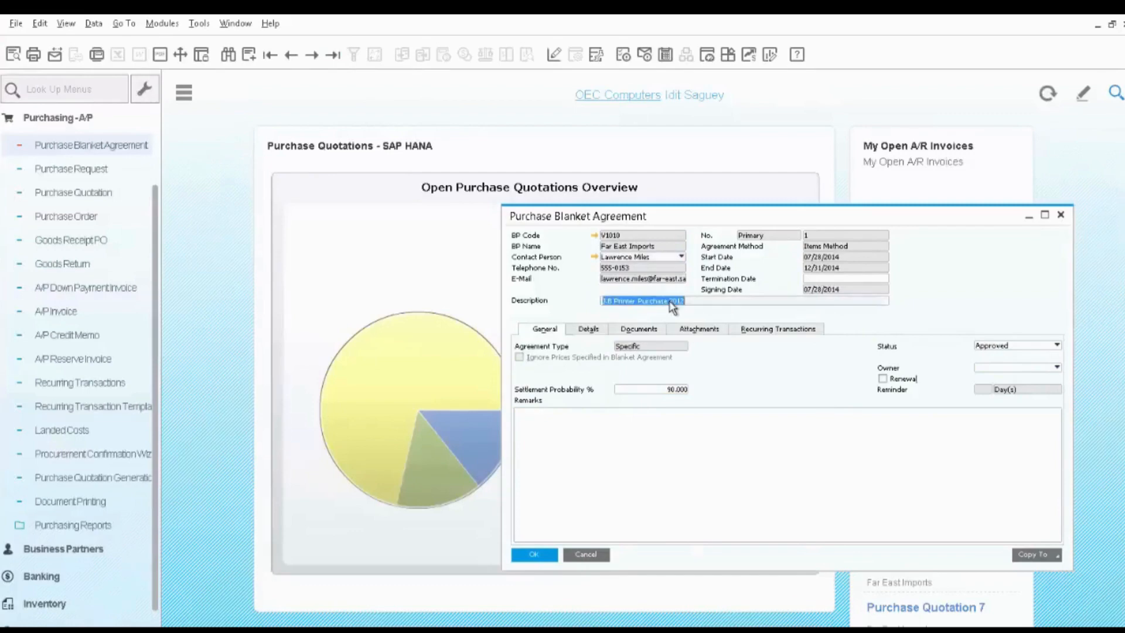
click(585, 333)
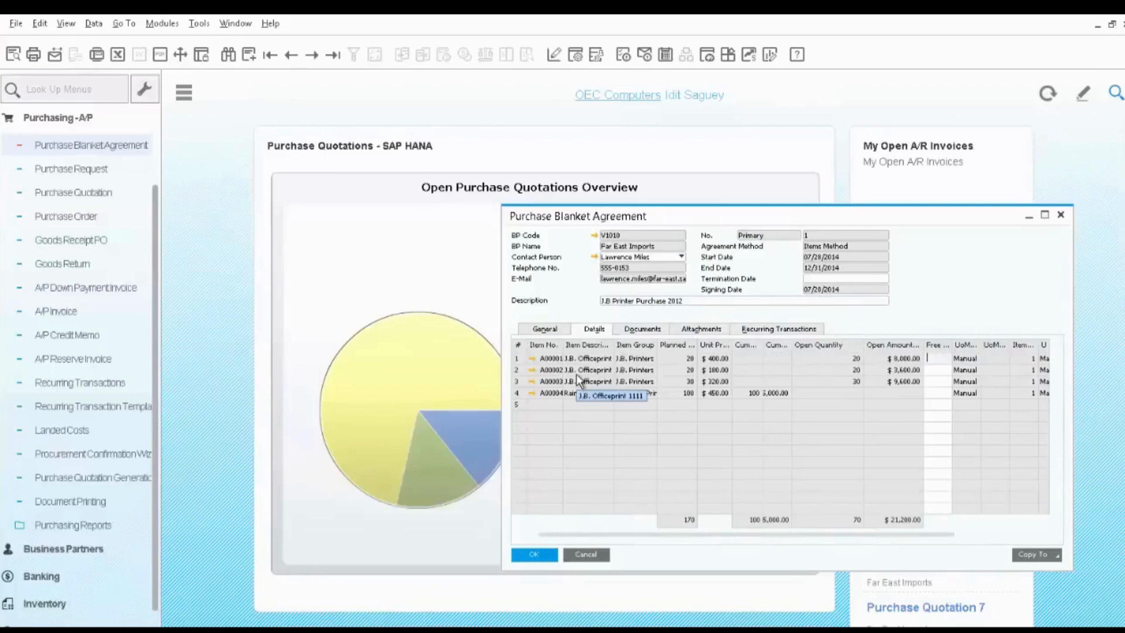
Review the release schedule of item A00003 in the blanket agreement, and select the Rainbow Color printer row.
double_click(520, 385)
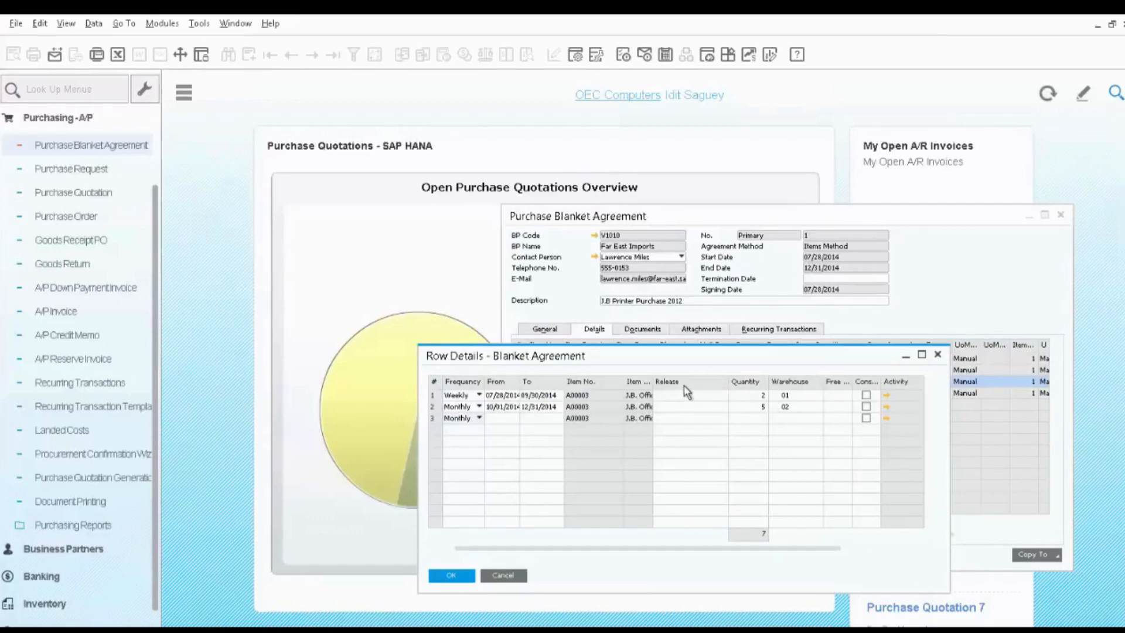
click(457, 574)
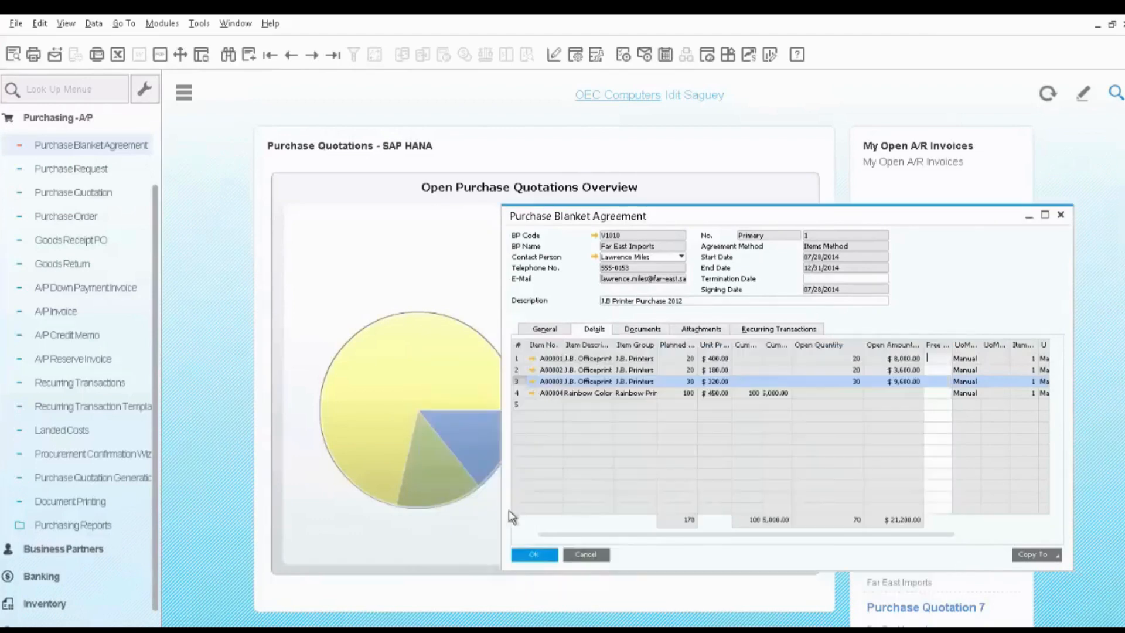
click(518, 394)
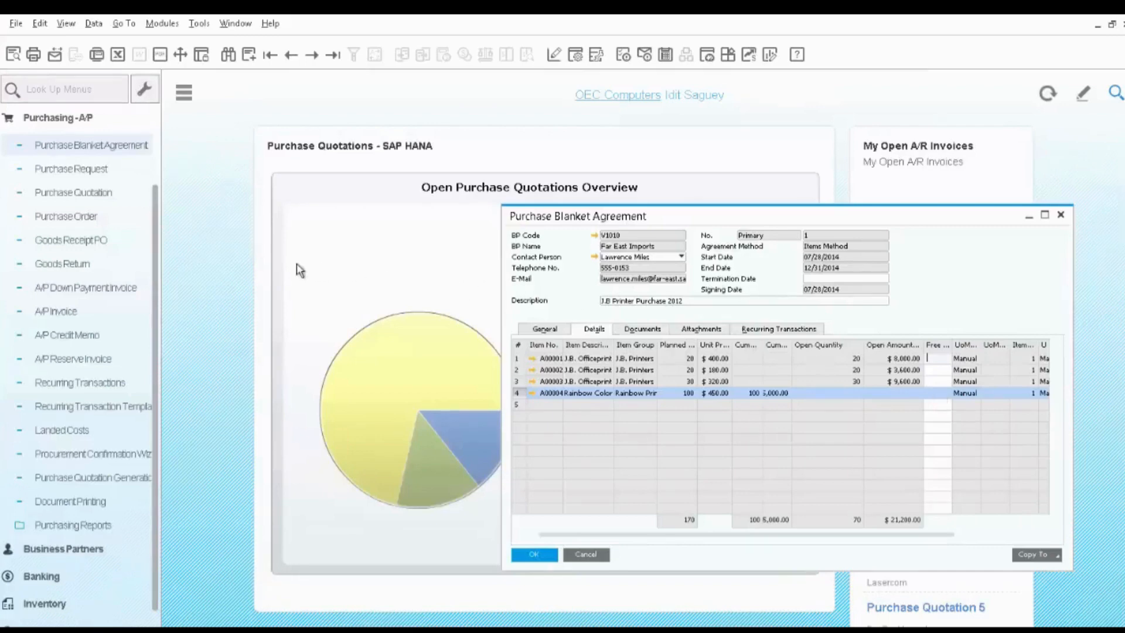
Start a new purchase order for the vendor Far East Imports.
click(82, 218)
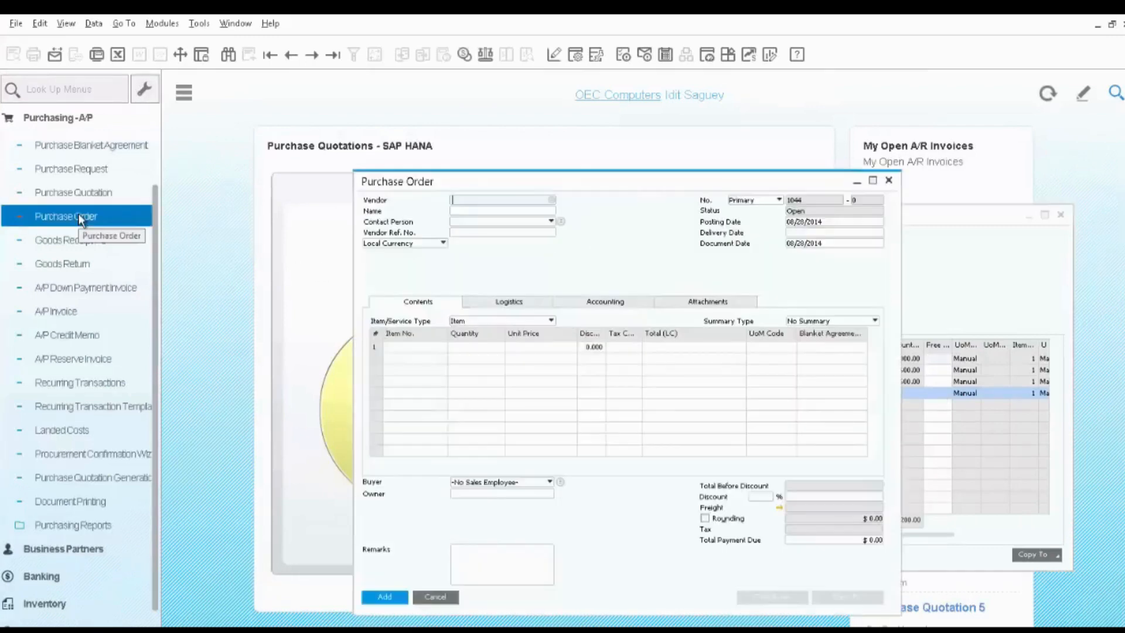
click(554, 200)
click(520, 344)
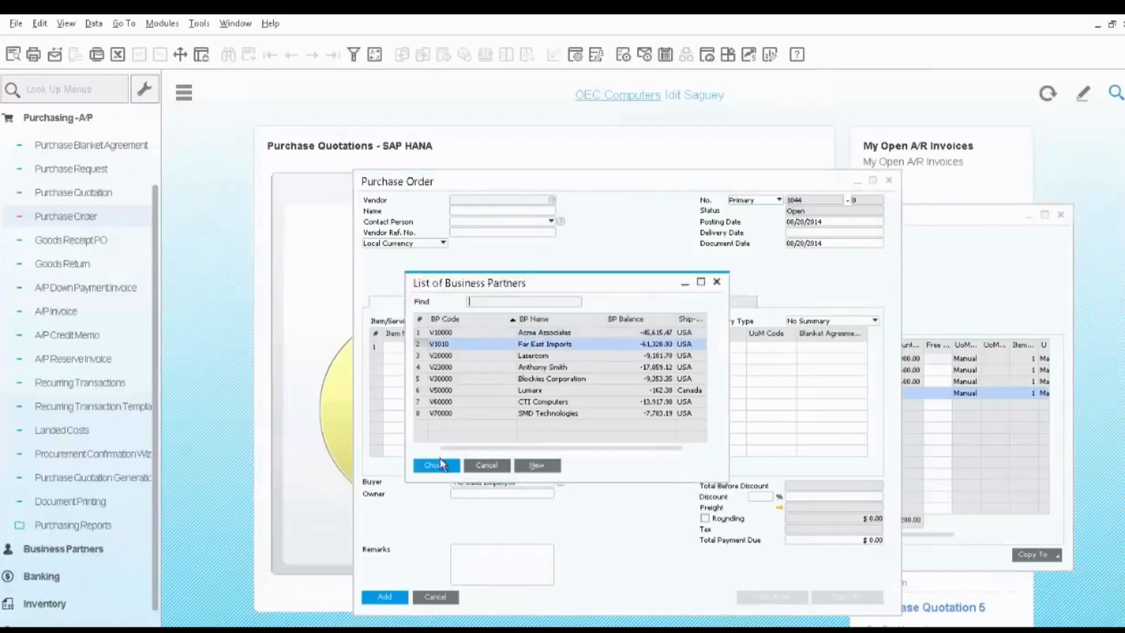
click(441, 464)
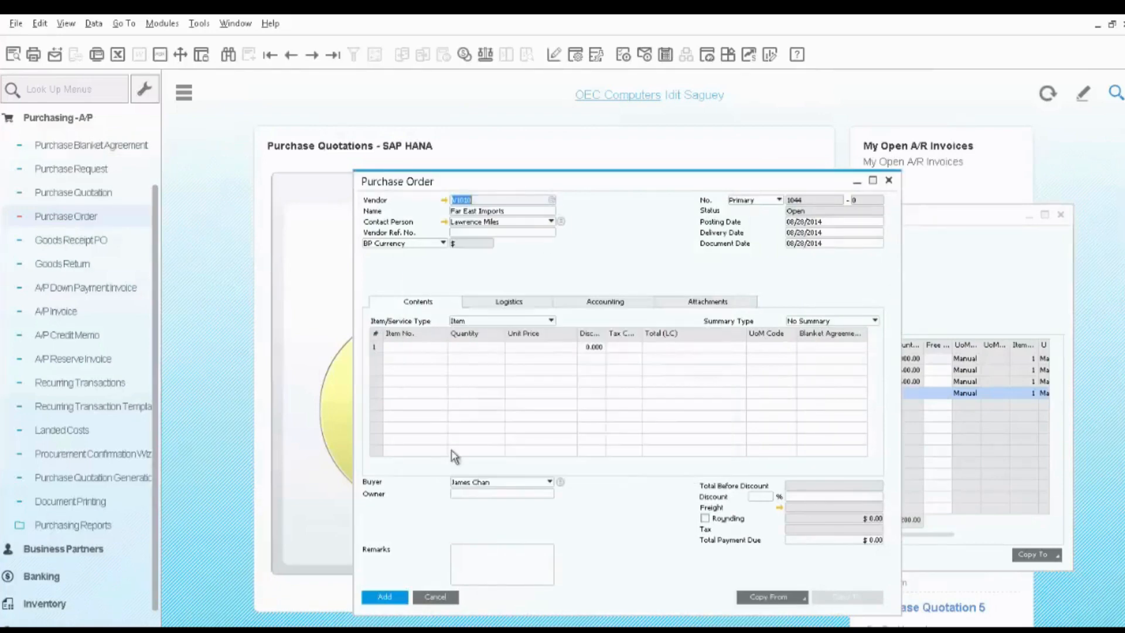
Add item A00001 to the first row of the purchase order.
click(435, 347)
click(442, 347)
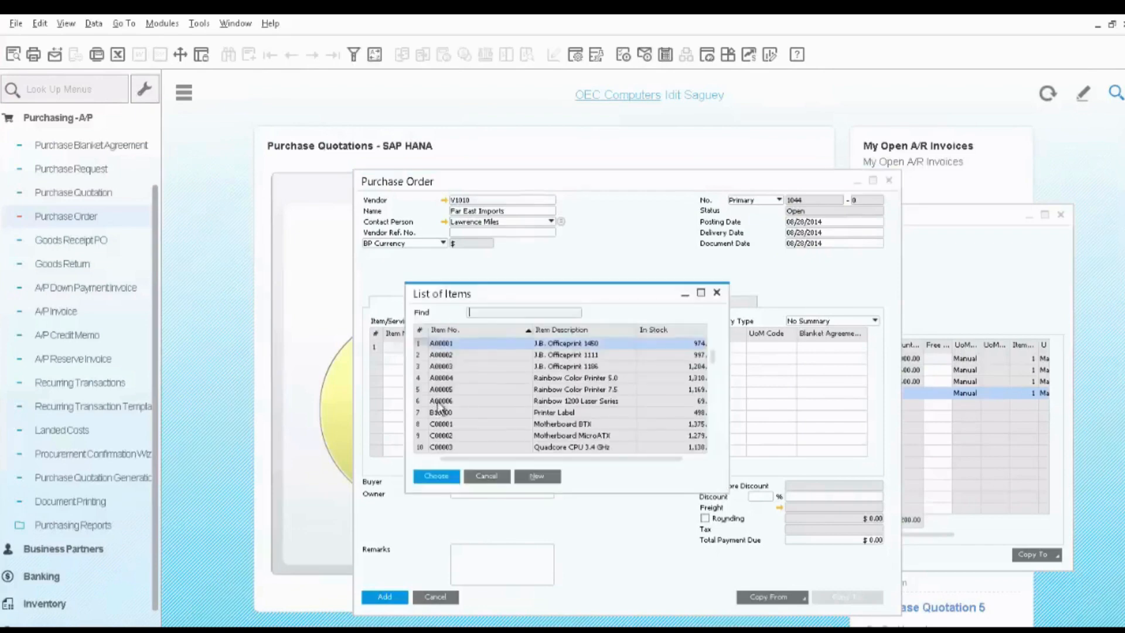
click(439, 477)
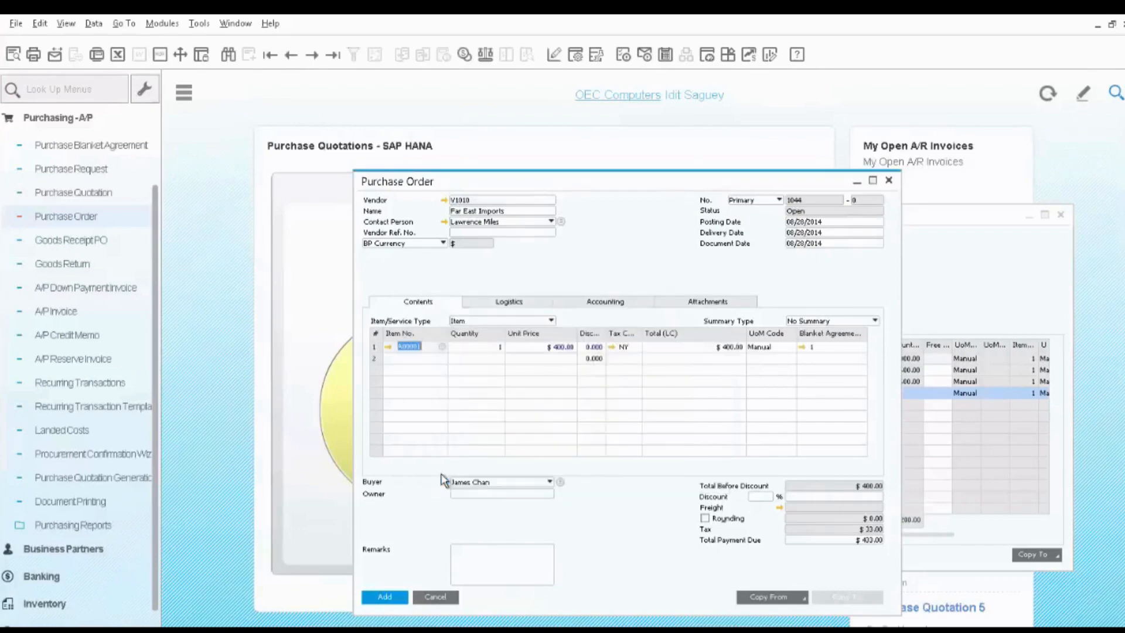
Check the blanket agreement linked to the item row, add the purchase order and redisplay the saved document.
click(802, 347)
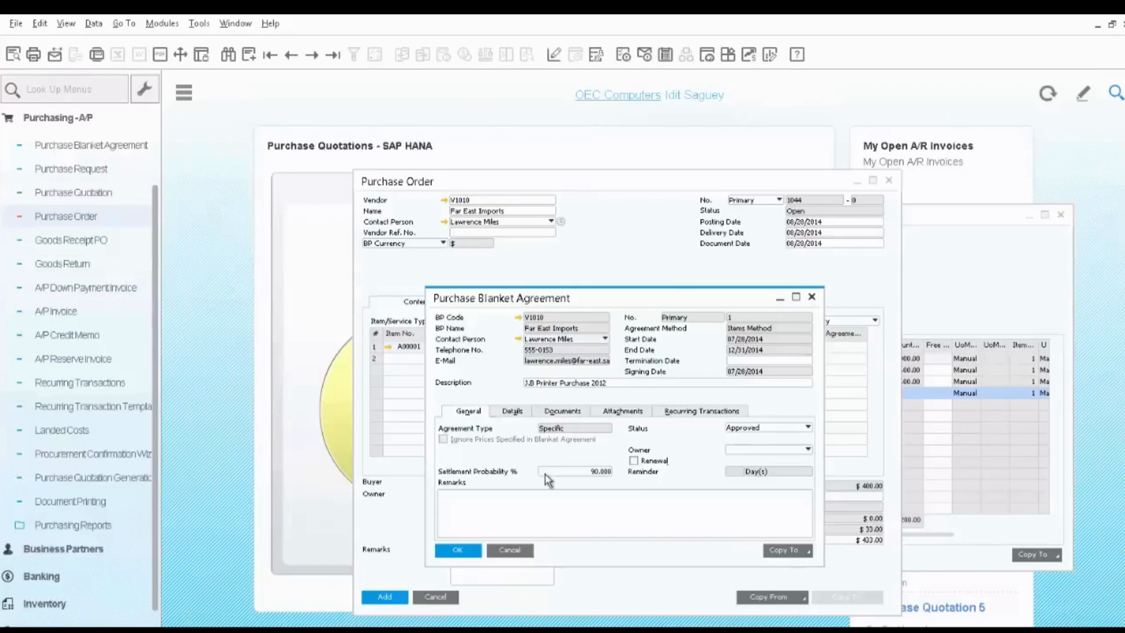
click(509, 550)
click(385, 598)
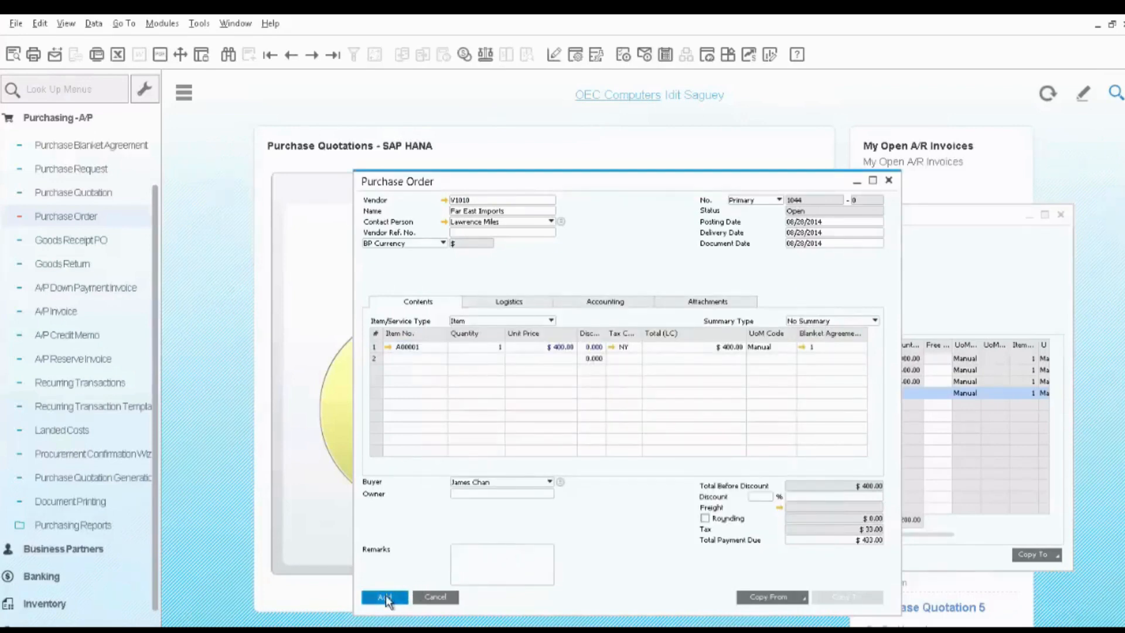
click(332, 56)
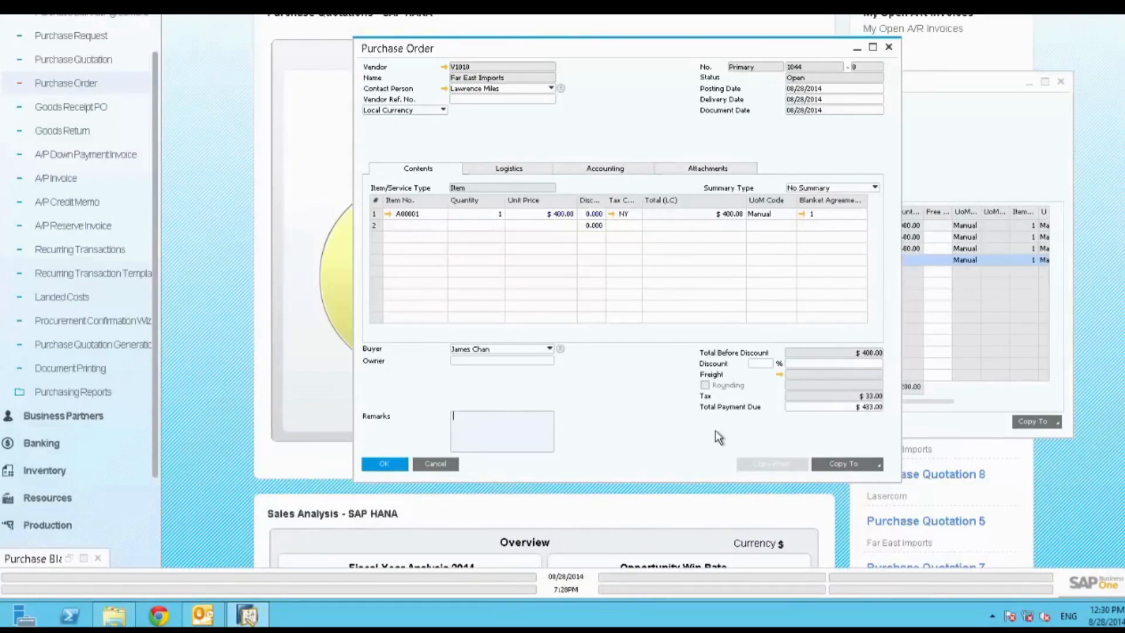
Copy the purchase order to a goods receipt PO, add it and redisplay the saved receipt.
click(877, 467)
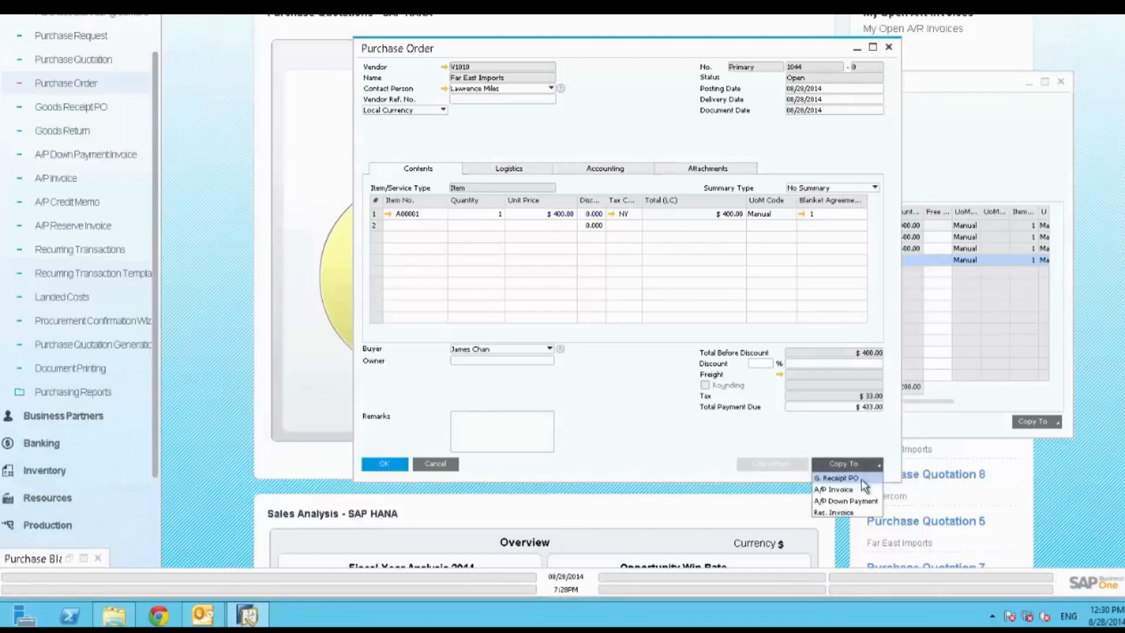
click(838, 478)
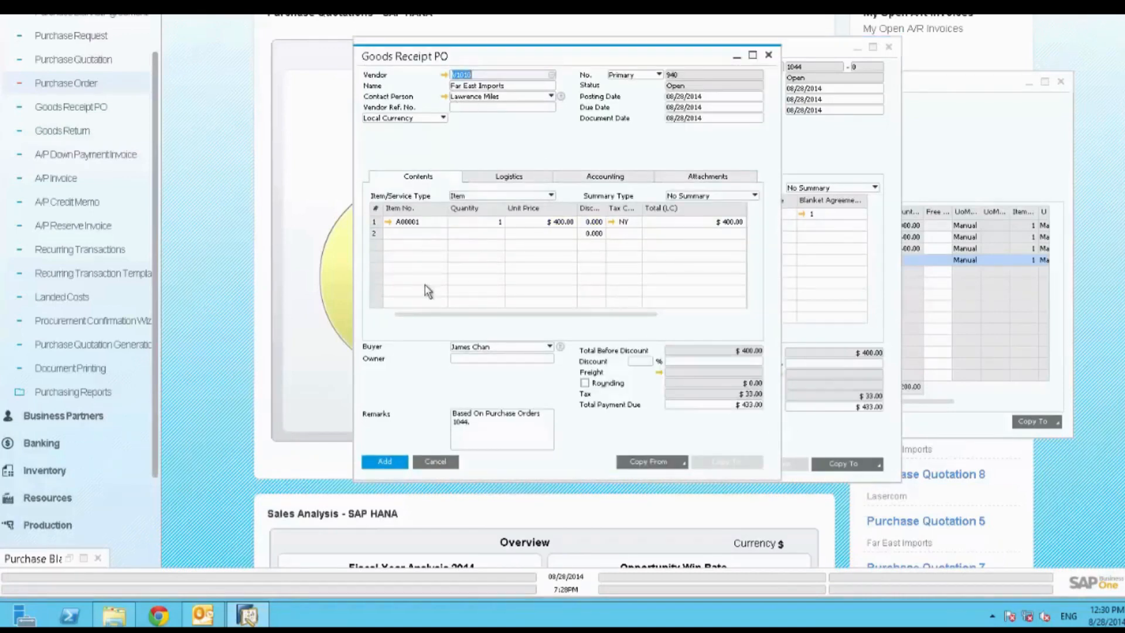
click(382, 461)
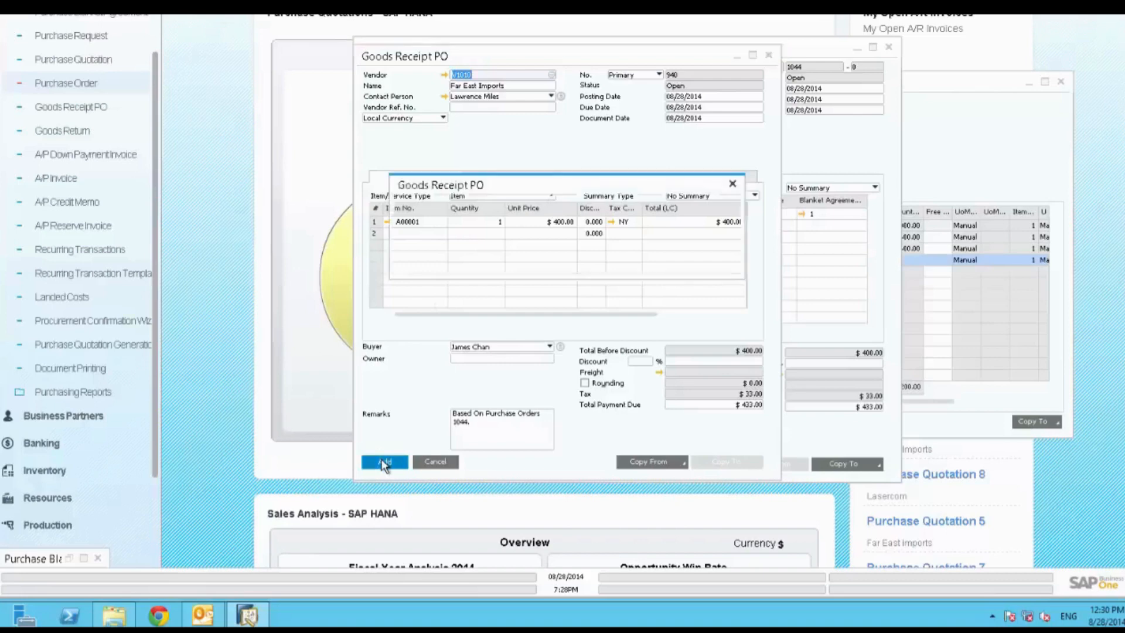
click(424, 260)
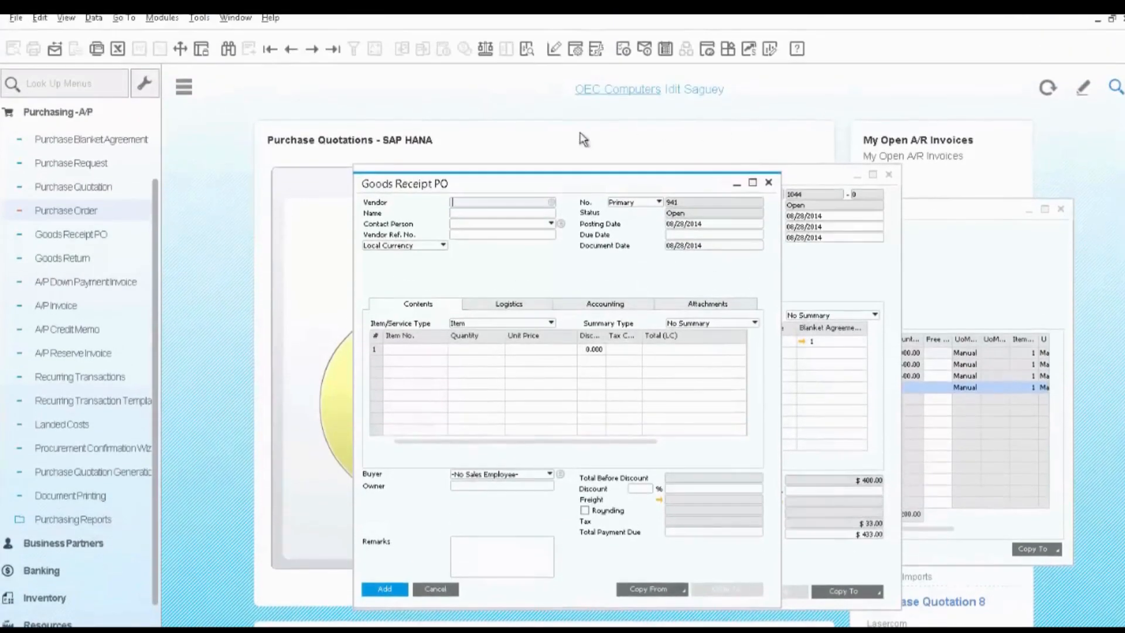
click(332, 49)
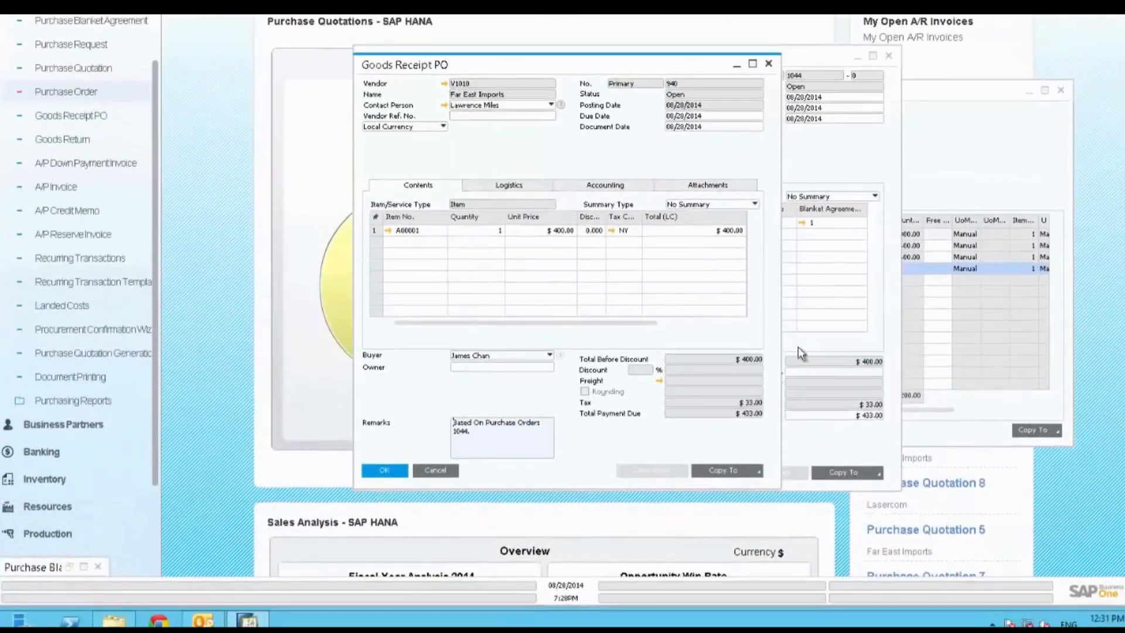
Copy the goods receipt PO to an A/P invoice, add it and redisplay the saved invoice.
click(758, 471)
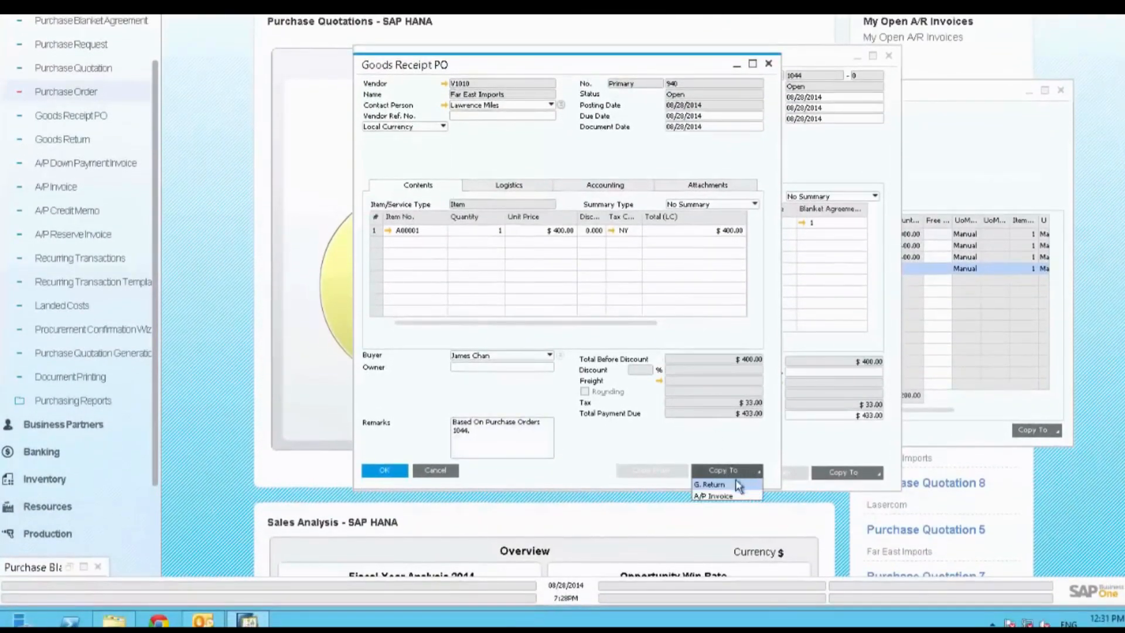
click(730, 496)
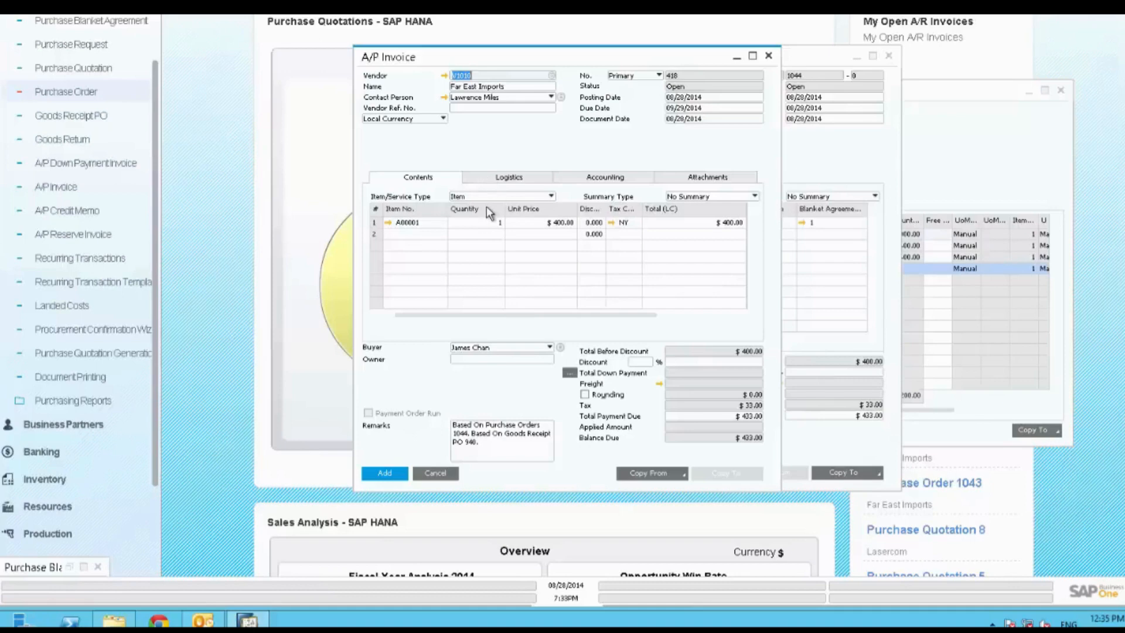
click(385, 474)
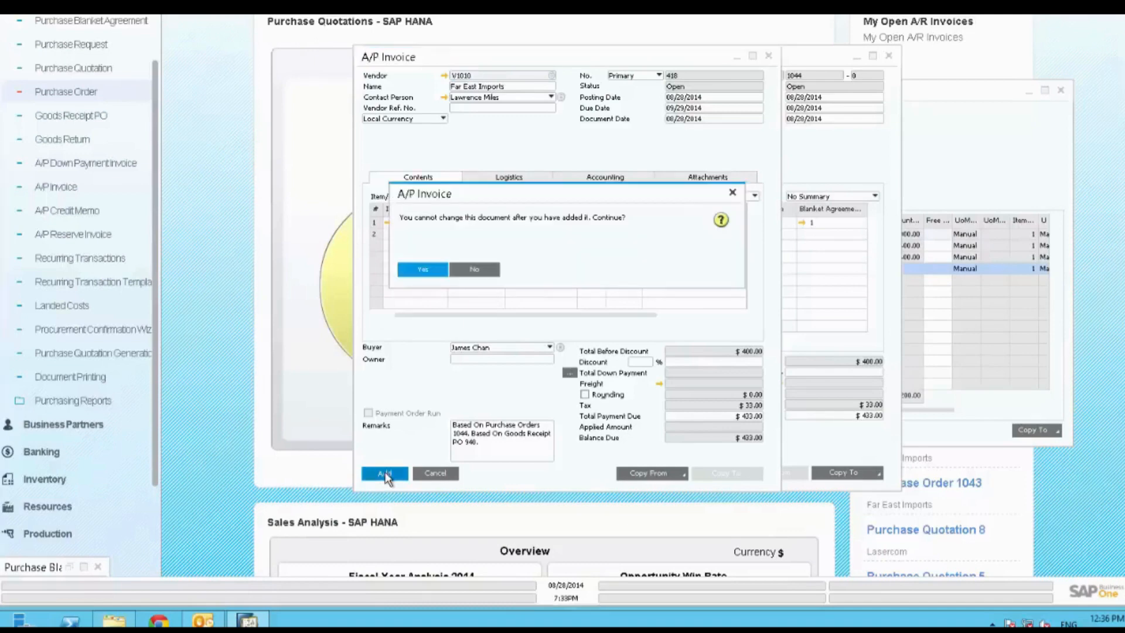
click(423, 271)
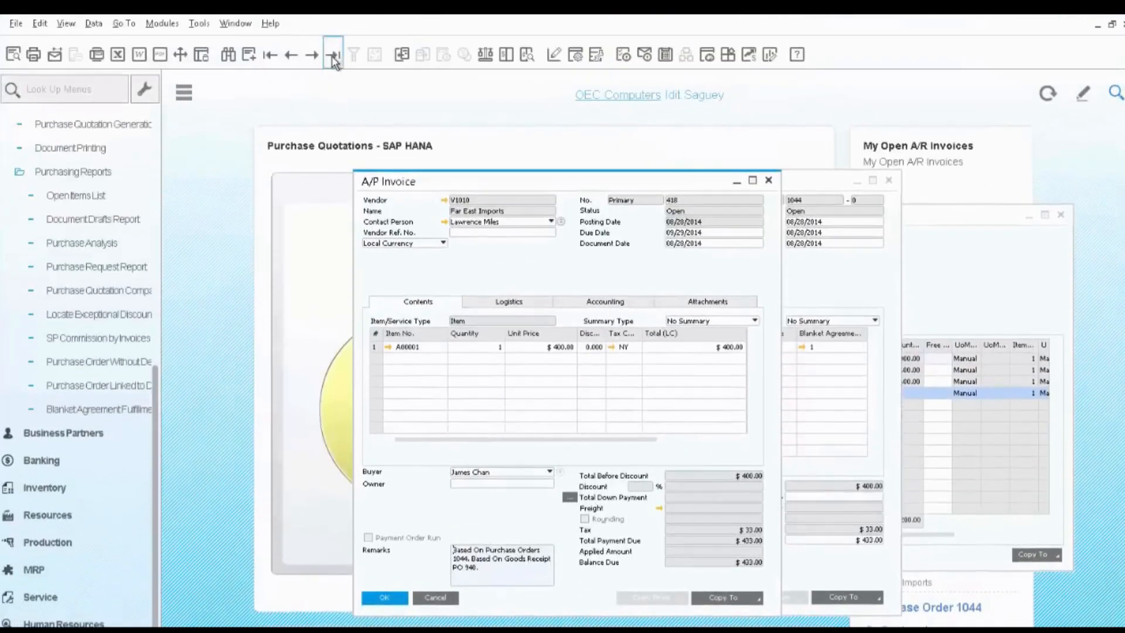
Examine the A/P invoice's relationship map, including the originating purchase order, and close the map.
right_click(505, 263)
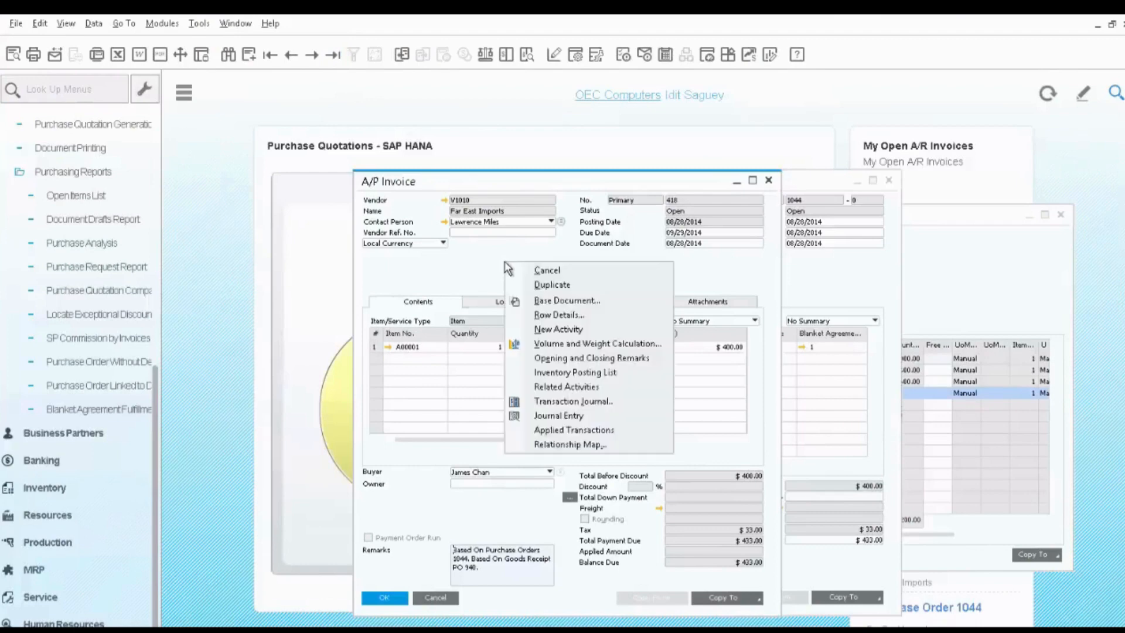
click(562, 445)
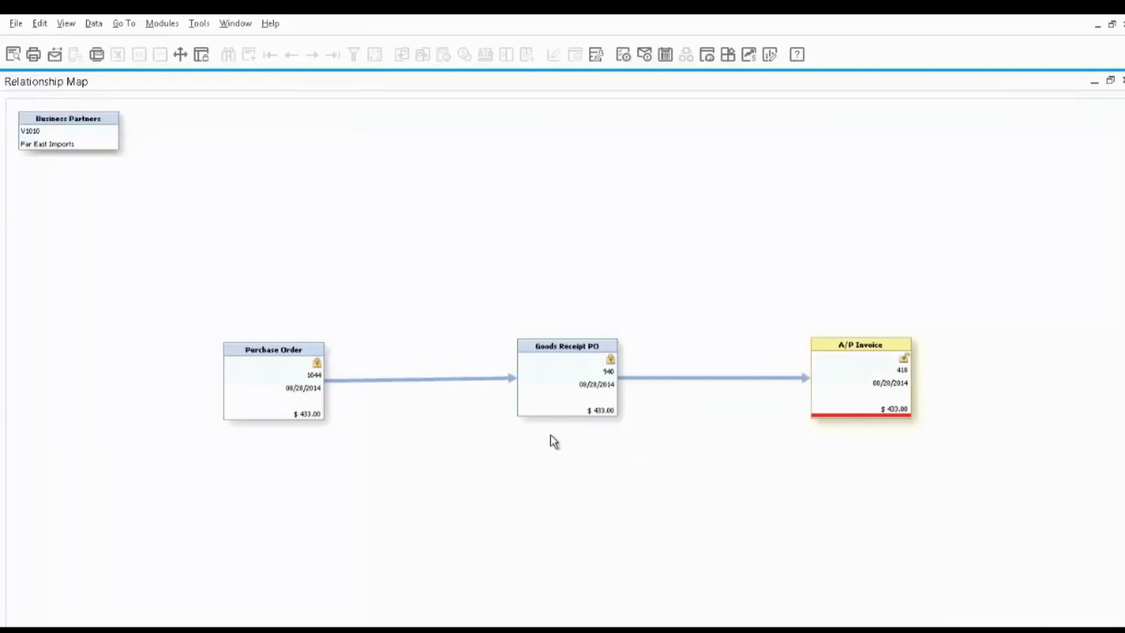
double_click(286, 389)
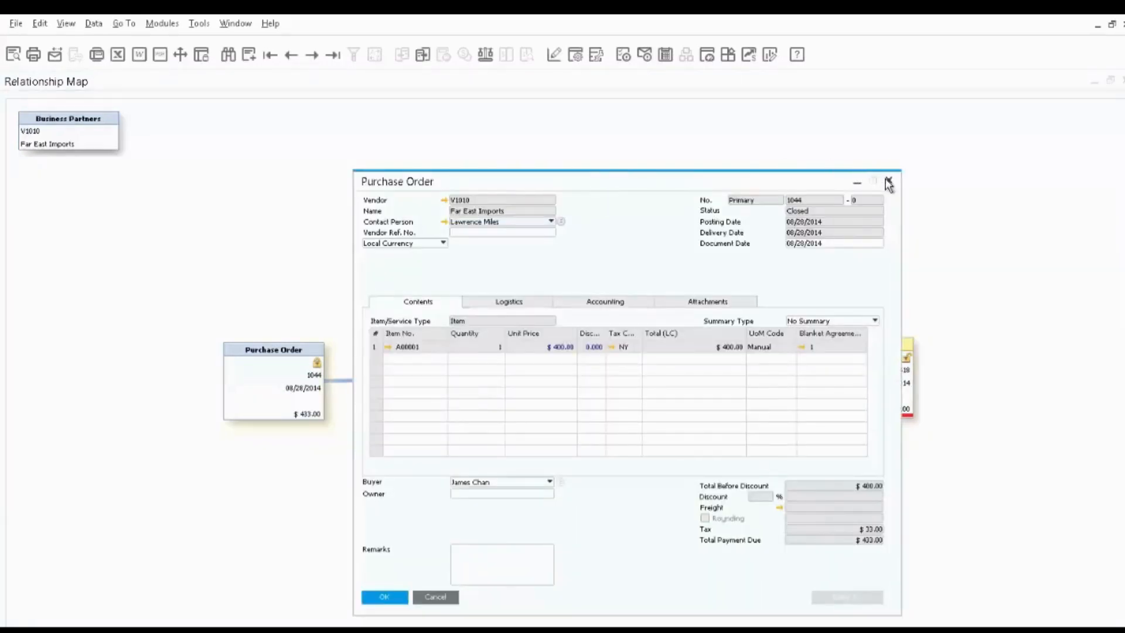
click(889, 183)
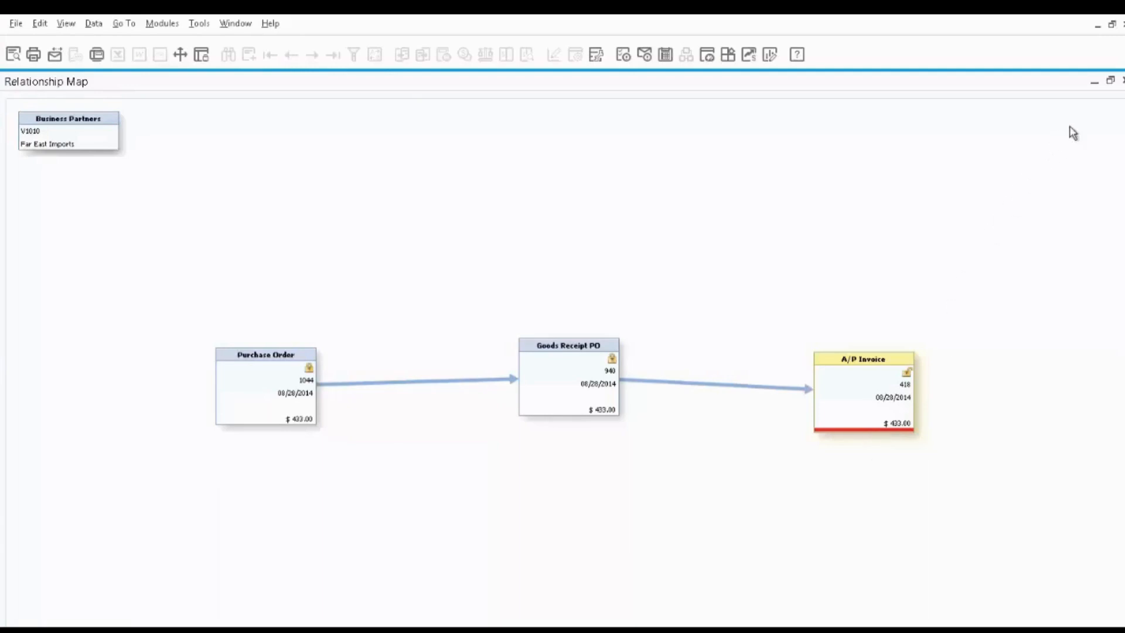
click(1124, 81)
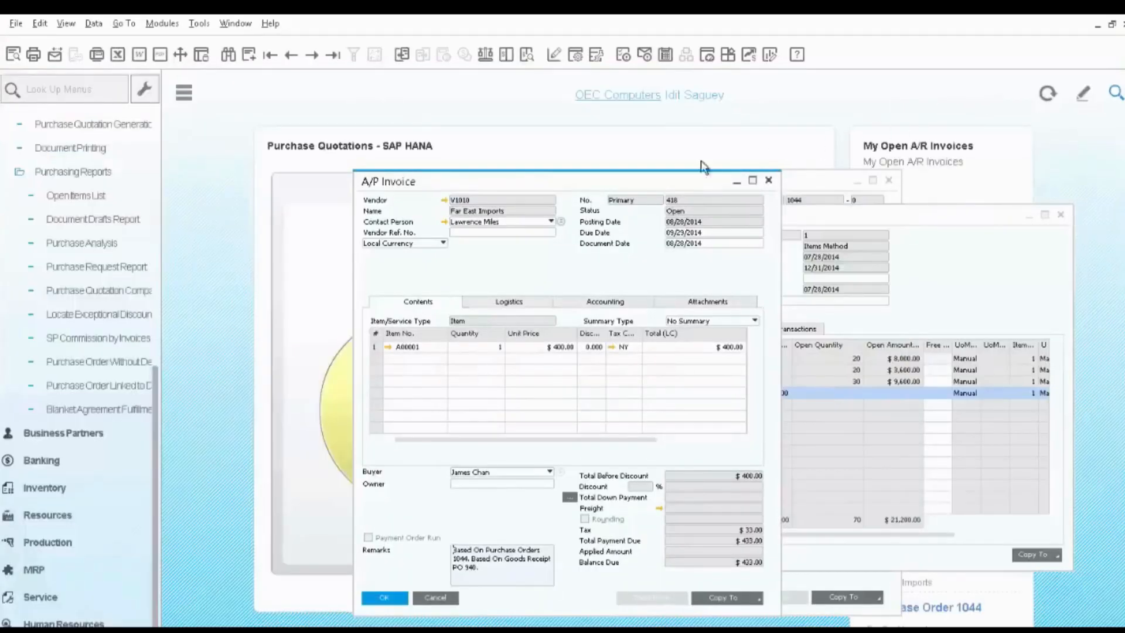
Run the Blanket Agreement Fulfillment Report with the Items Method and the default selection criteria.
click(71, 409)
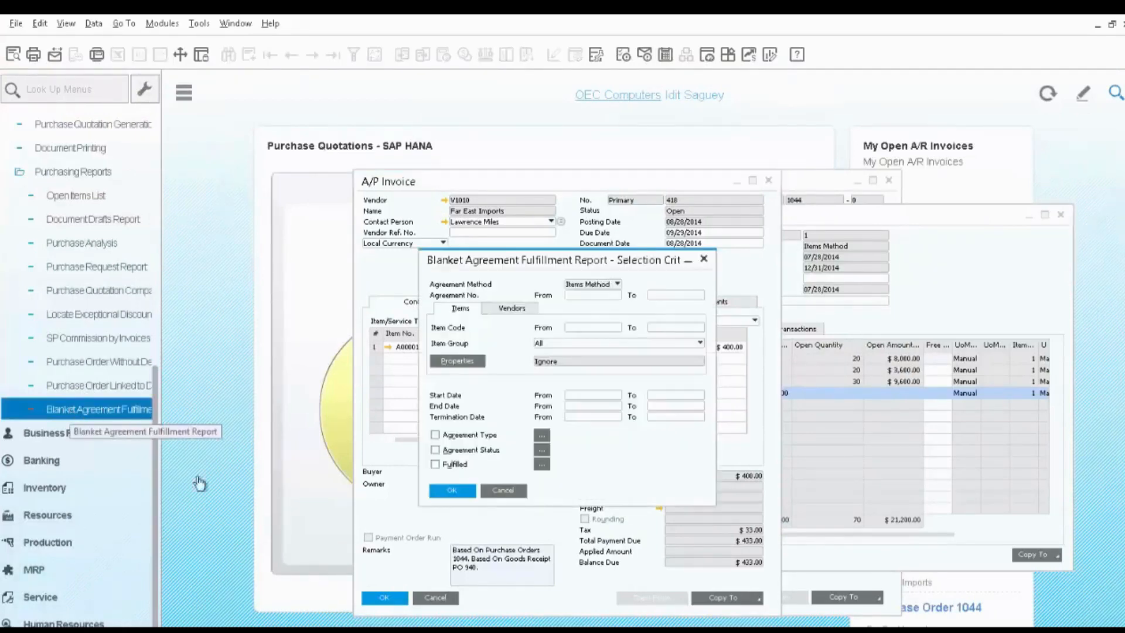
click(443, 494)
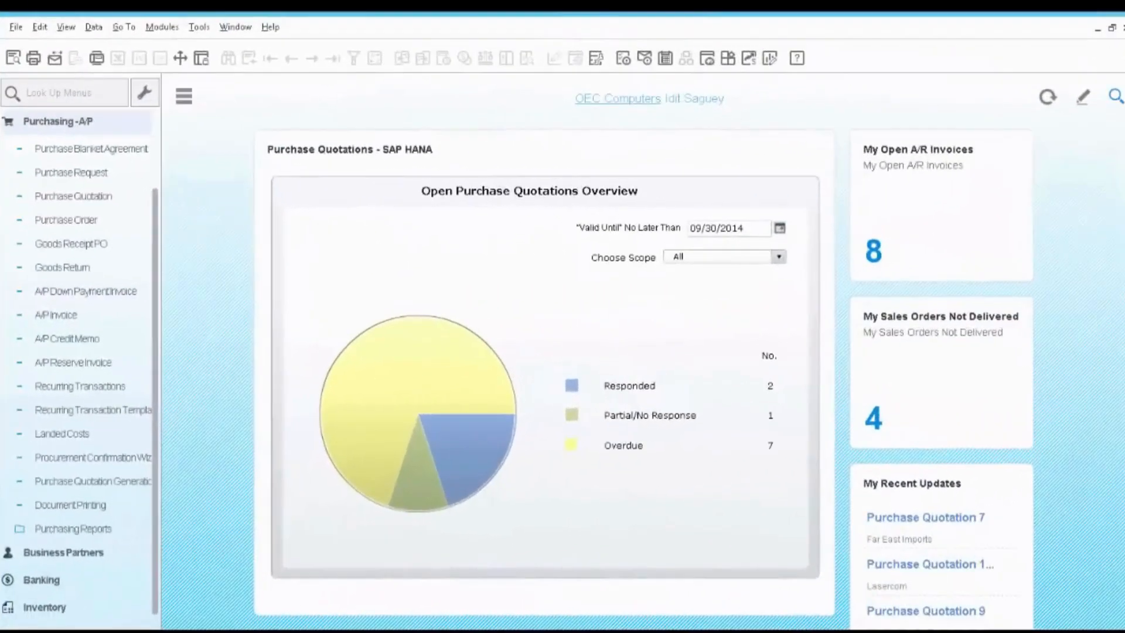
Open the most recent purchase request to review its requester, item and required date.
click(65, 176)
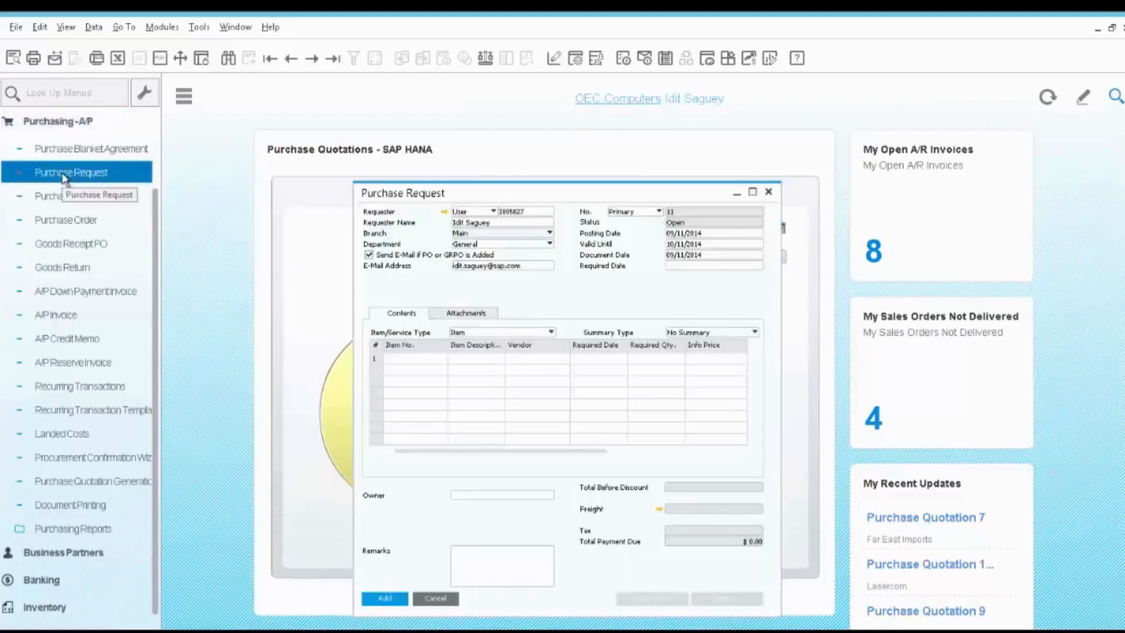
click(333, 59)
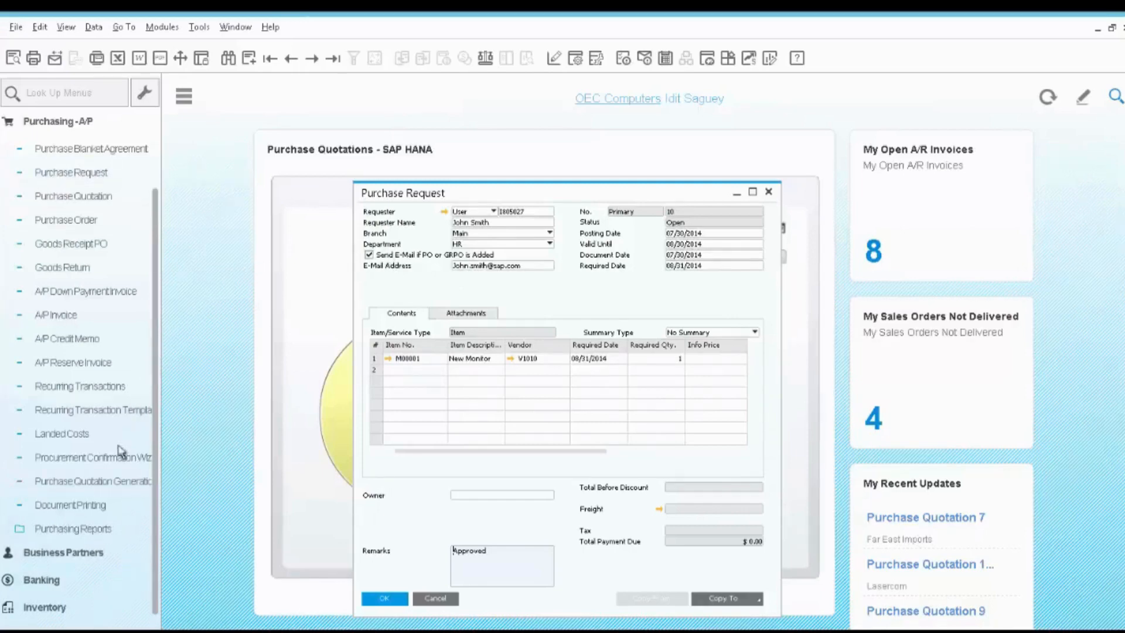
Start the Purchase Quotation Generation Wizard with a new parameter set named New Monitor.
click(117, 478)
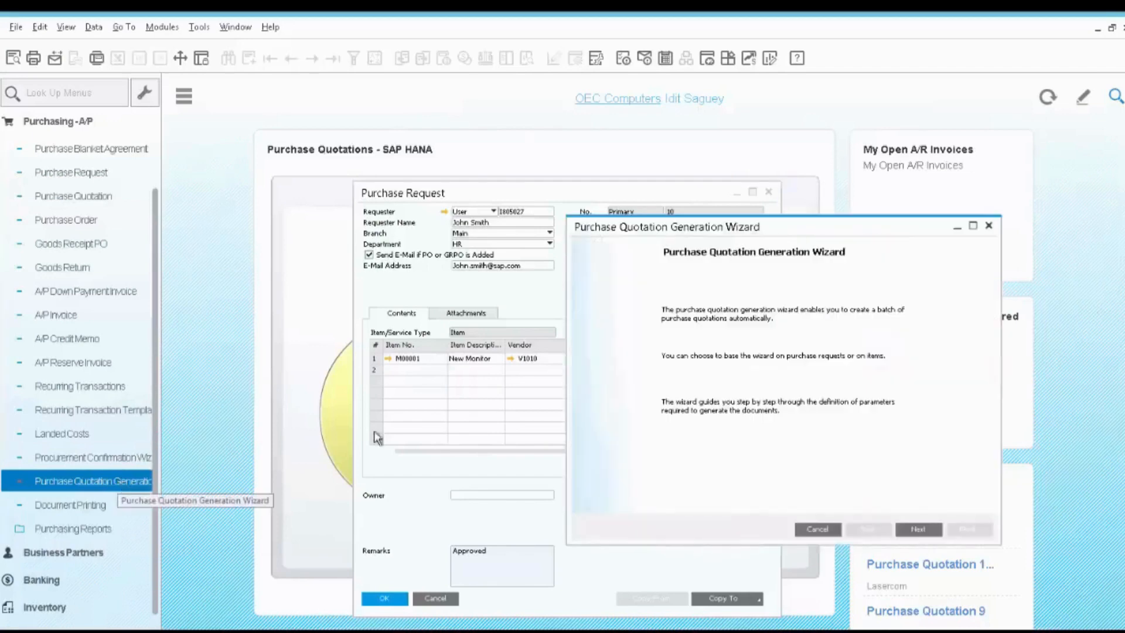
click(923, 531)
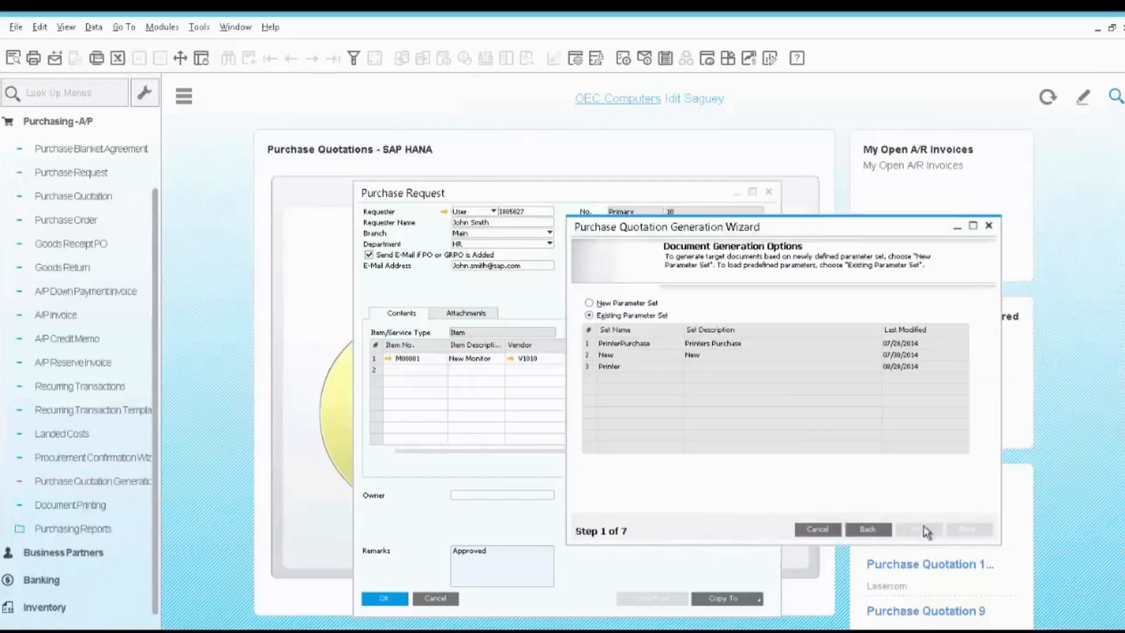
click(636, 303)
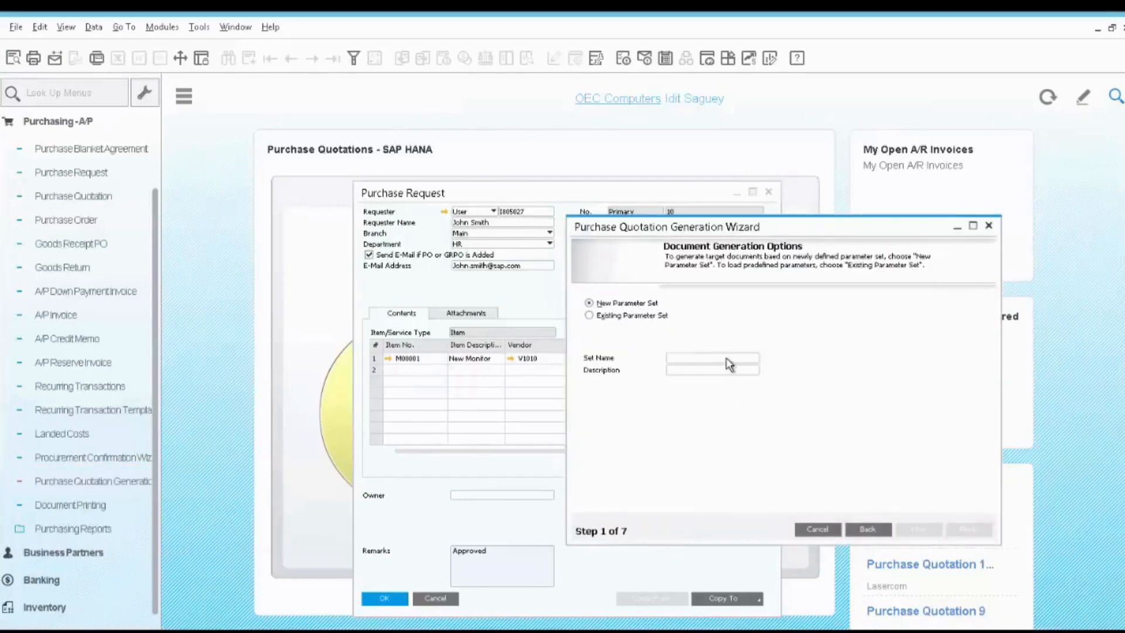
text(New Monitor)
key(Tab)
click(920, 531)
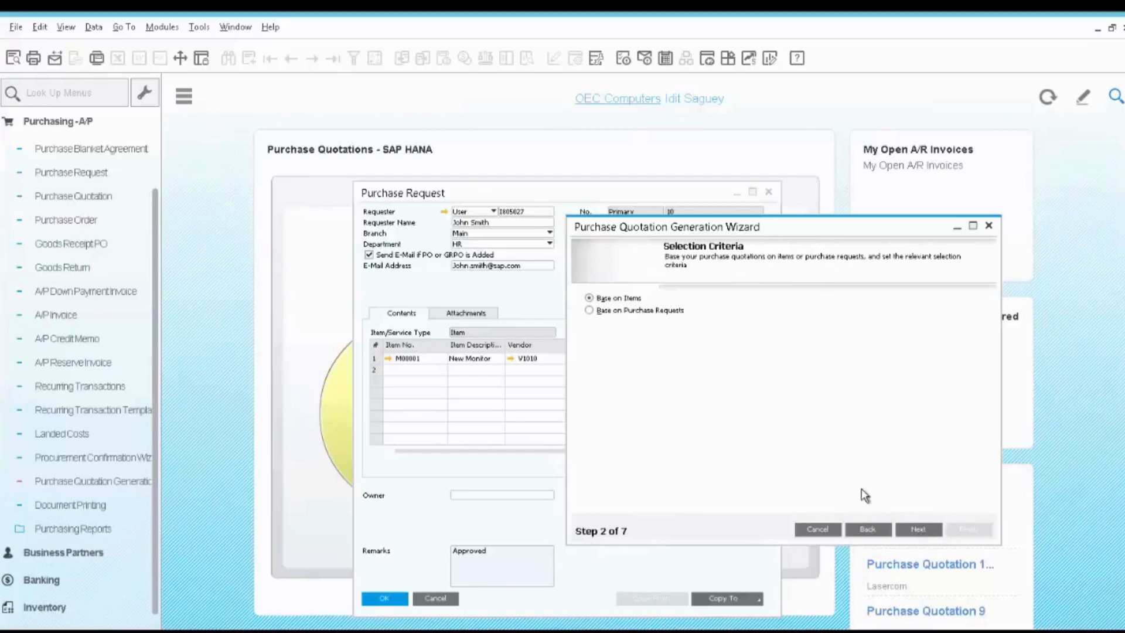
Base the quotations on purchase requests and limit the selection to items starting from code M00001.
click(589, 311)
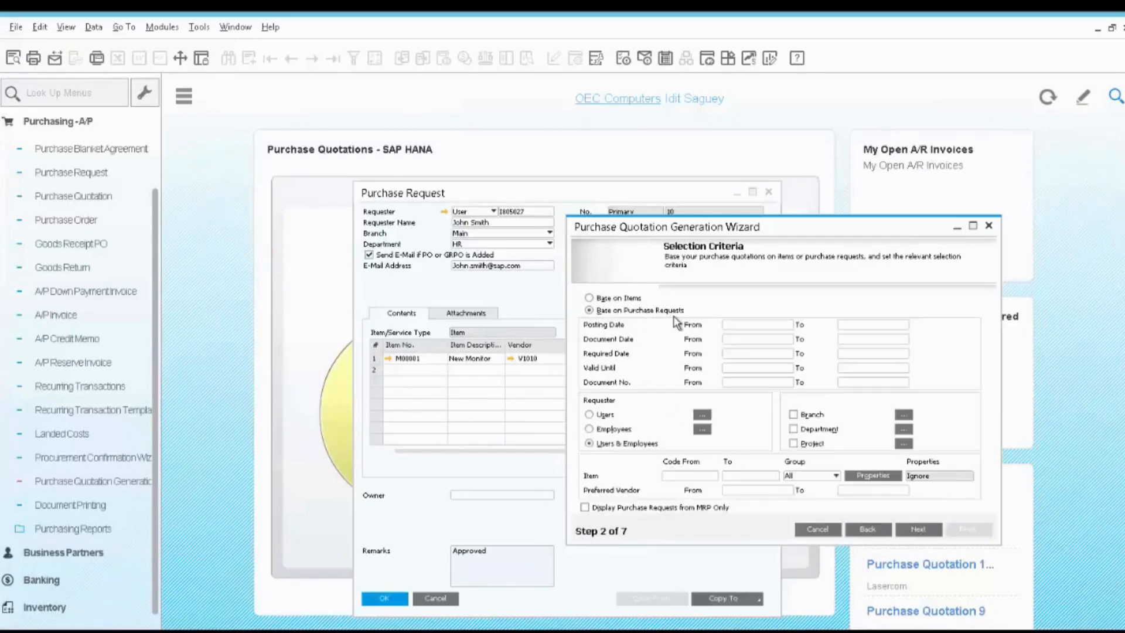
click(683, 477)
text(M00001)
key(Tab)
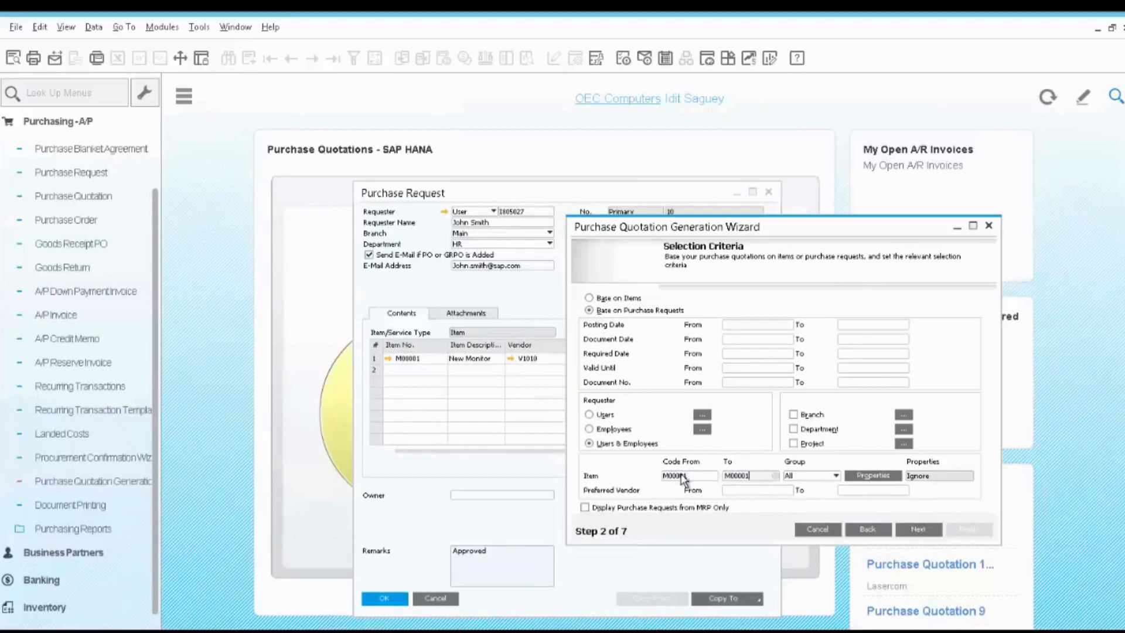
click(921, 534)
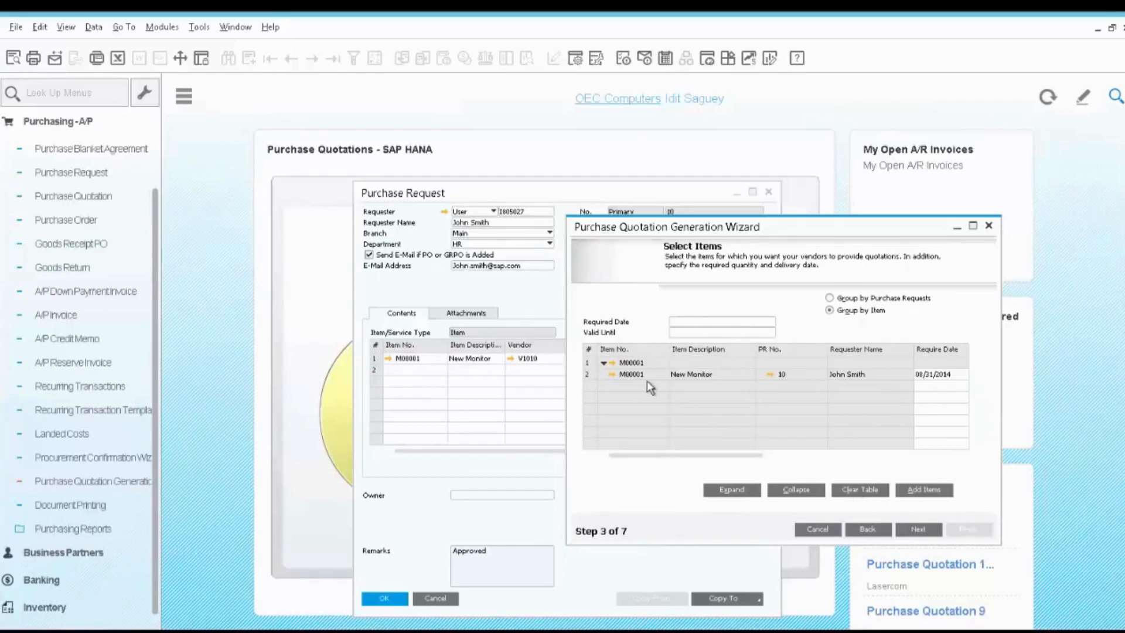
Check the item's source purchase request and set the quotations' required date to 09/16/2014 and valid-until date to 09/13/2014.
click(771, 375)
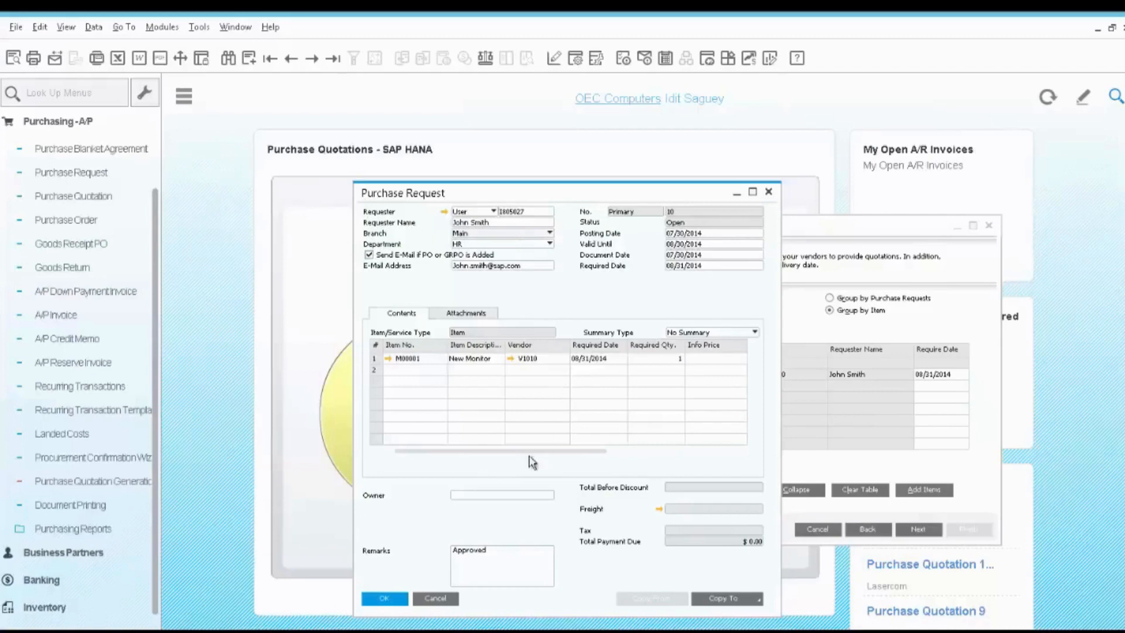
click(442, 597)
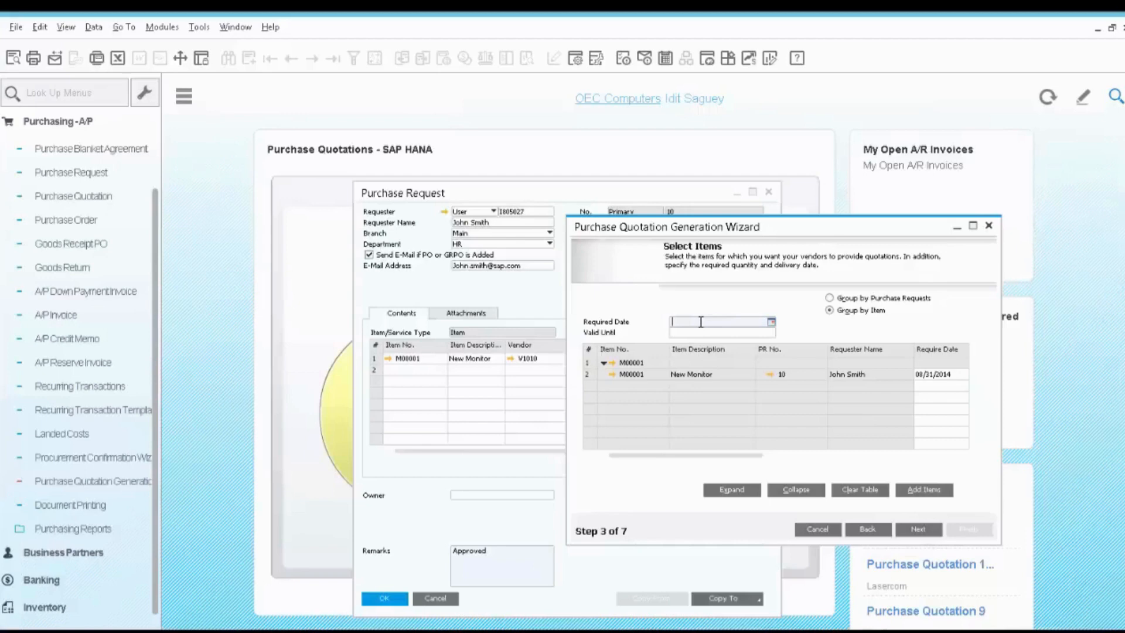
text(0916)
key(Tab)
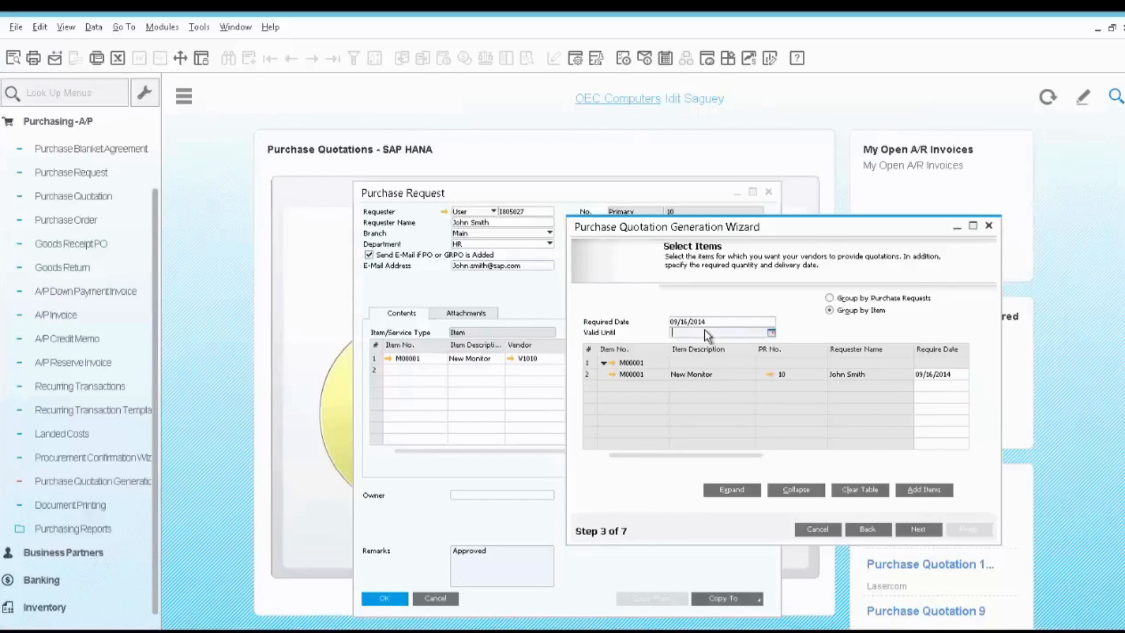
text(09)
text(13)
key(Tab)
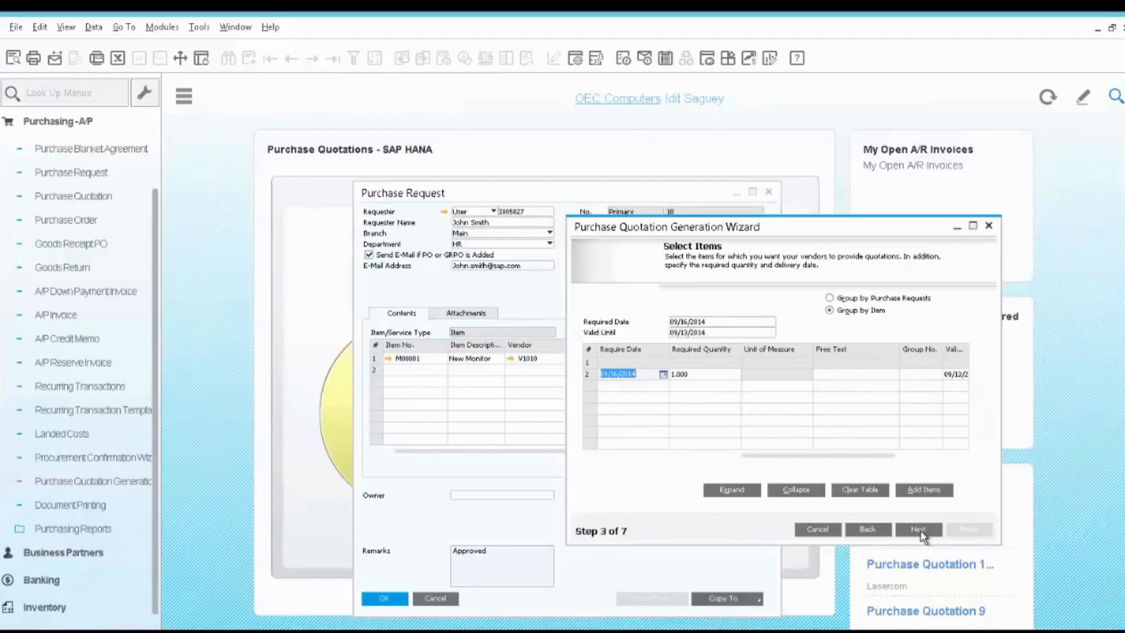
Generate the purchase quotations for the previewed vendors and open the one created for V10000, Acme Associates.
click(919, 530)
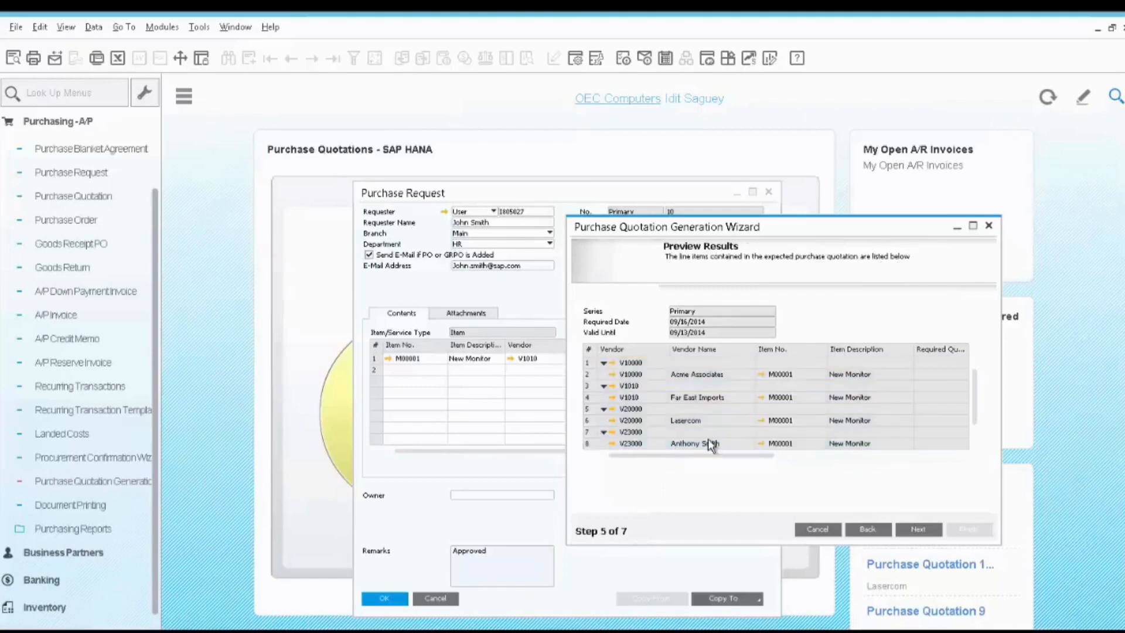
click(919, 529)
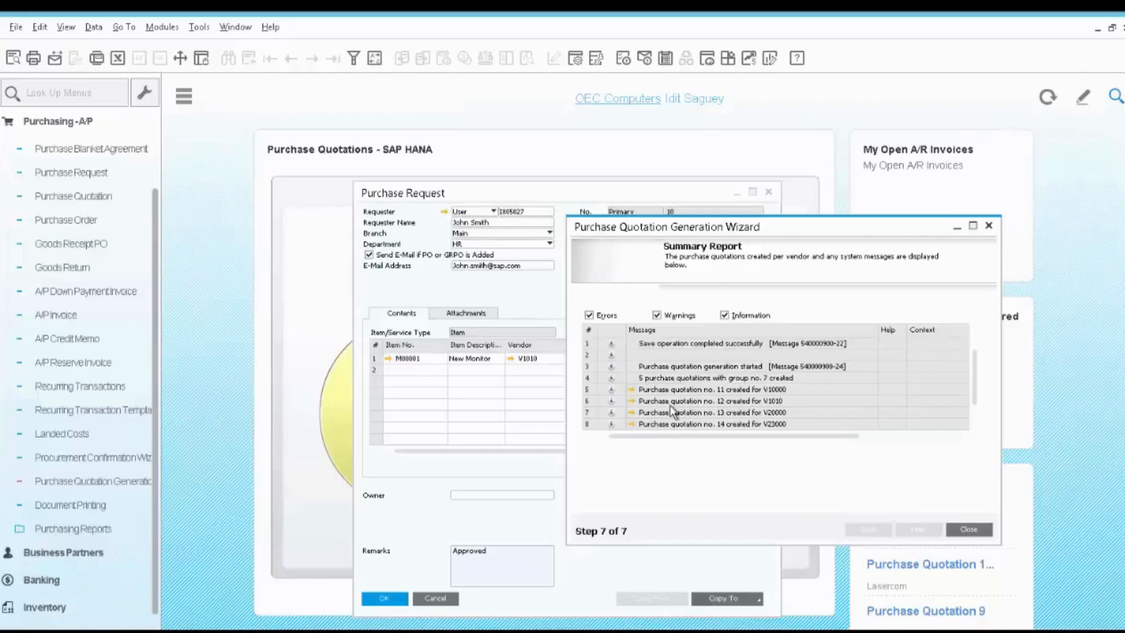
click(632, 390)
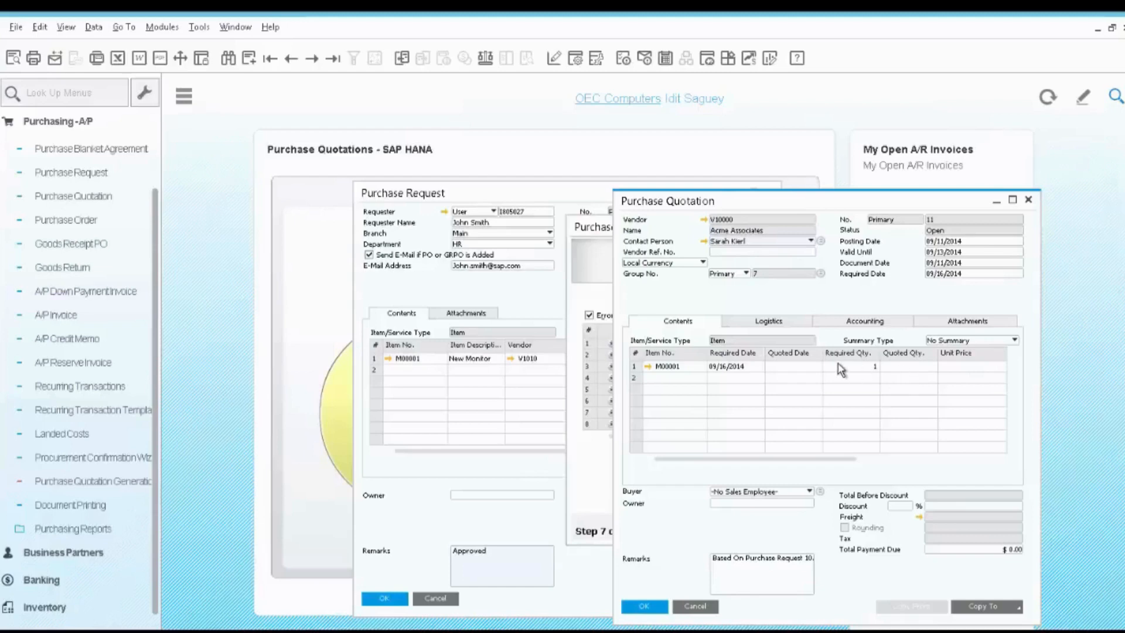
Record the vendor's response for M00001 with quoted date 09/16/2014, quoted quantity 1 and unit price 200, and update the quotation.
click(778, 368)
text(0916)
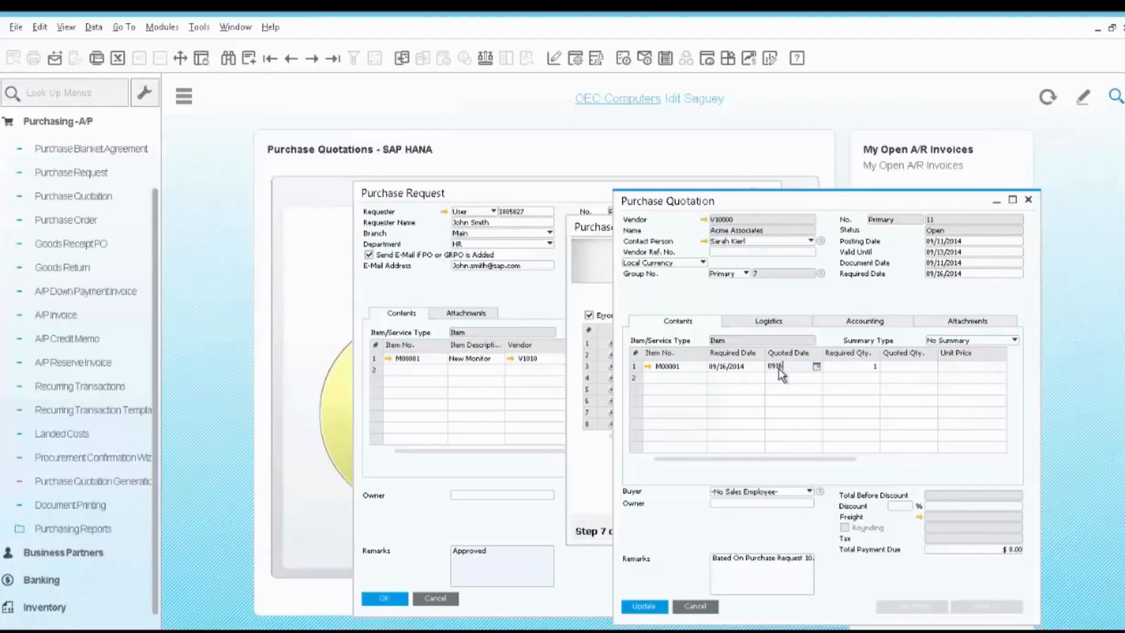
key(Tab)
key(Tab)
text(1)
key(Tab)
text(200)
click(659, 610)
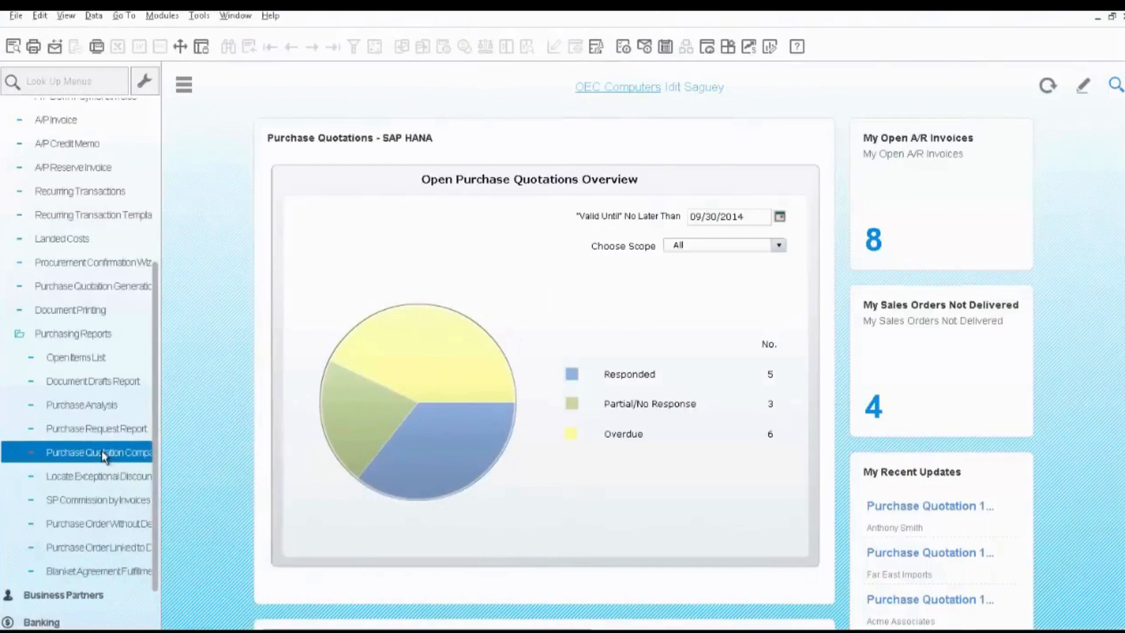
Run the Purchase Quotation Comparison Report for items starting from code M00001.
click(101, 449)
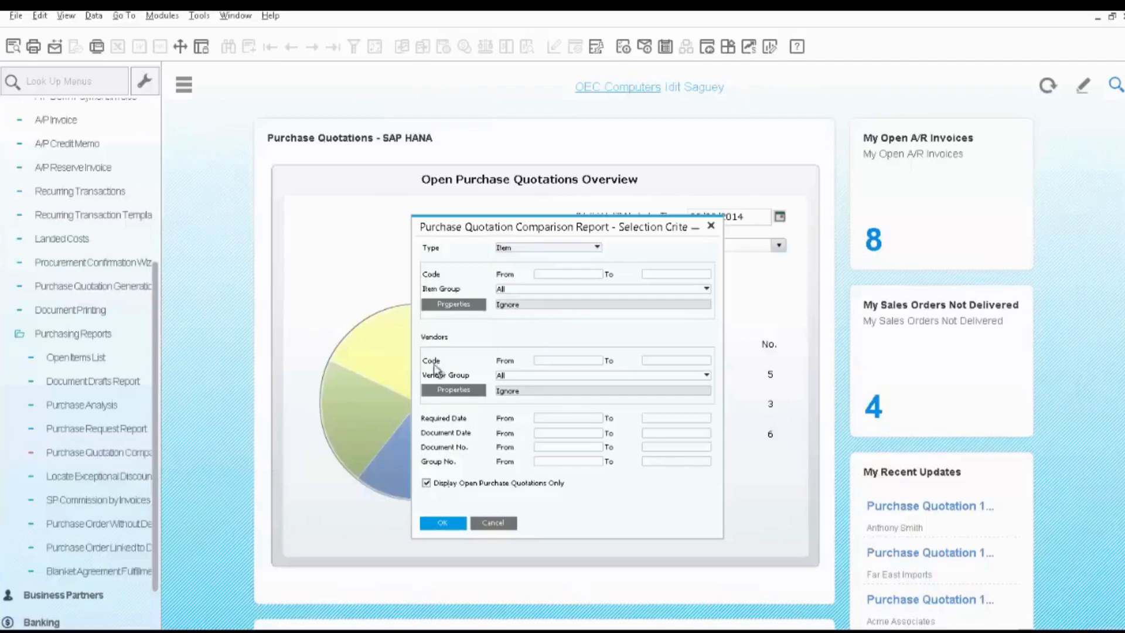
click(556, 276)
text(M00001)
key(Tab)
click(444, 522)
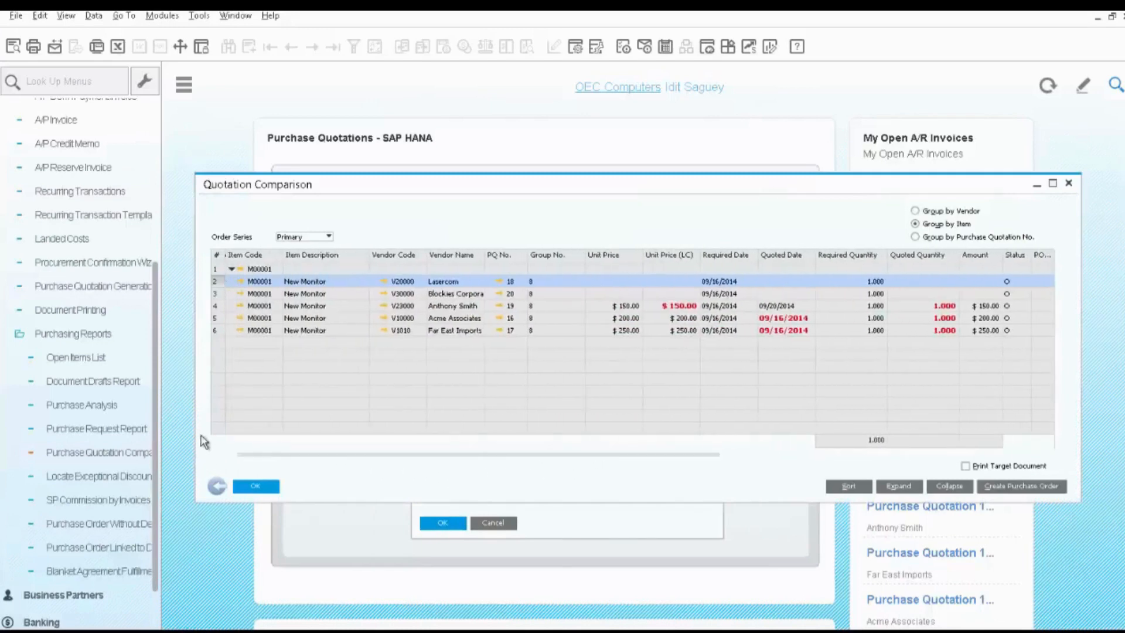
Compare the priced vendor quotations for the New Monitor by unit price and quoted date.
click(215, 306)
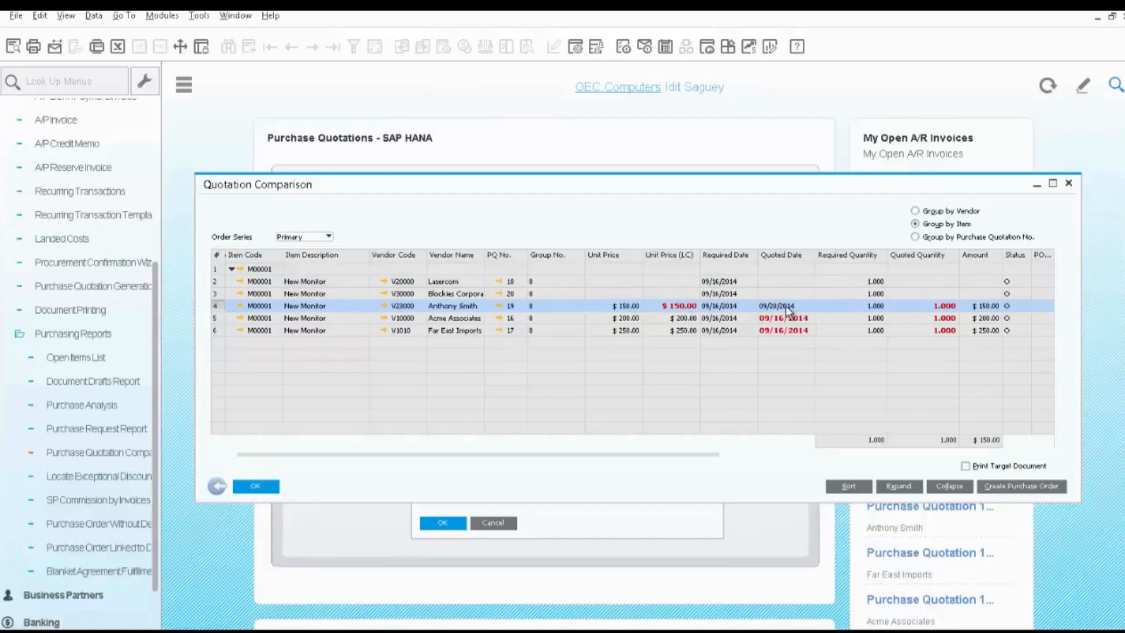
click(217, 317)
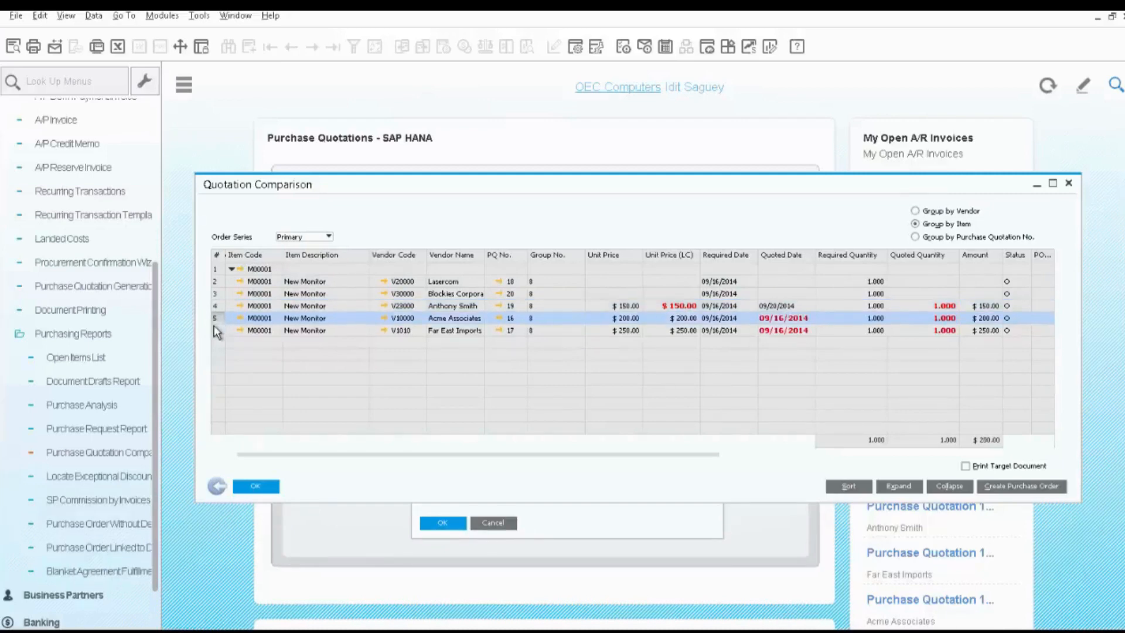
click(216, 330)
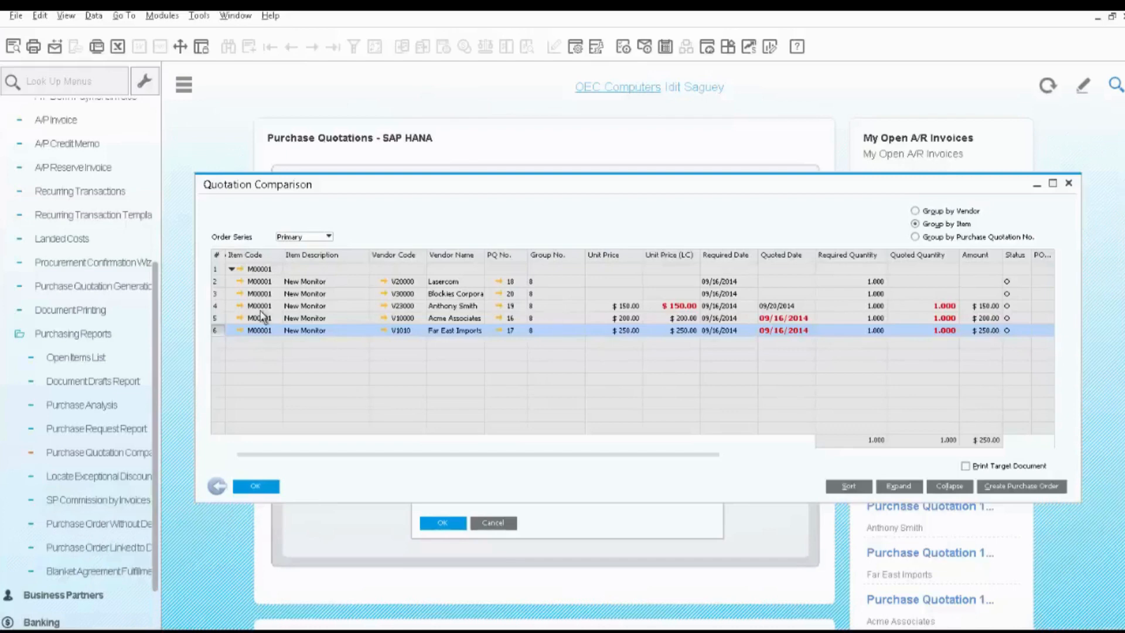
Create a purchase order from the Acme Associates quotation and close the other quotations with the same group number.
click(220, 318)
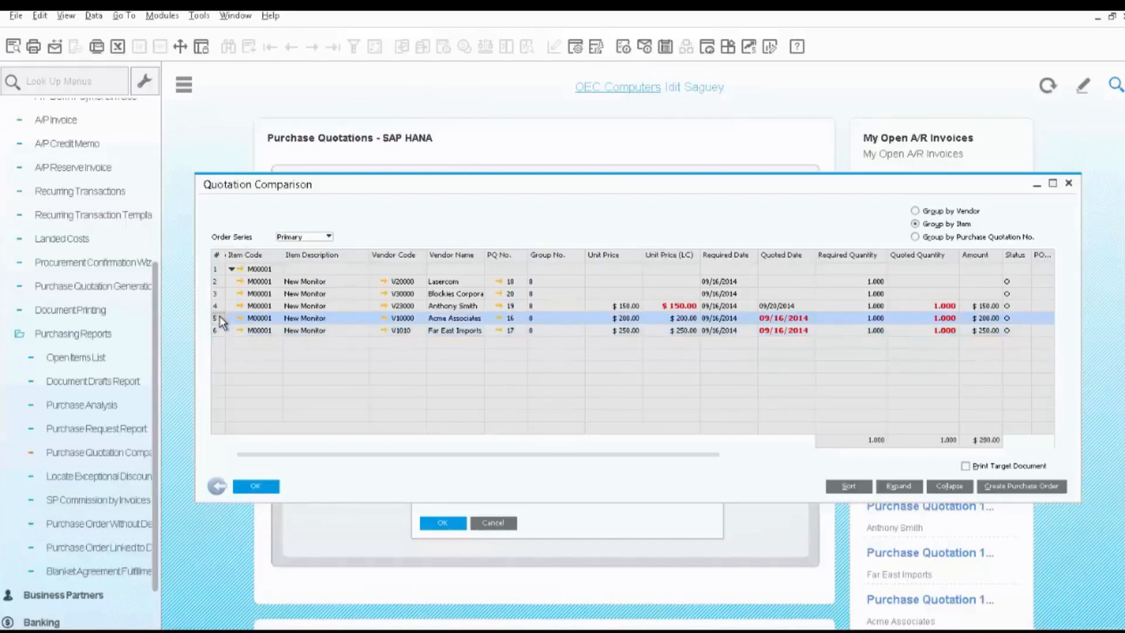
click(1028, 487)
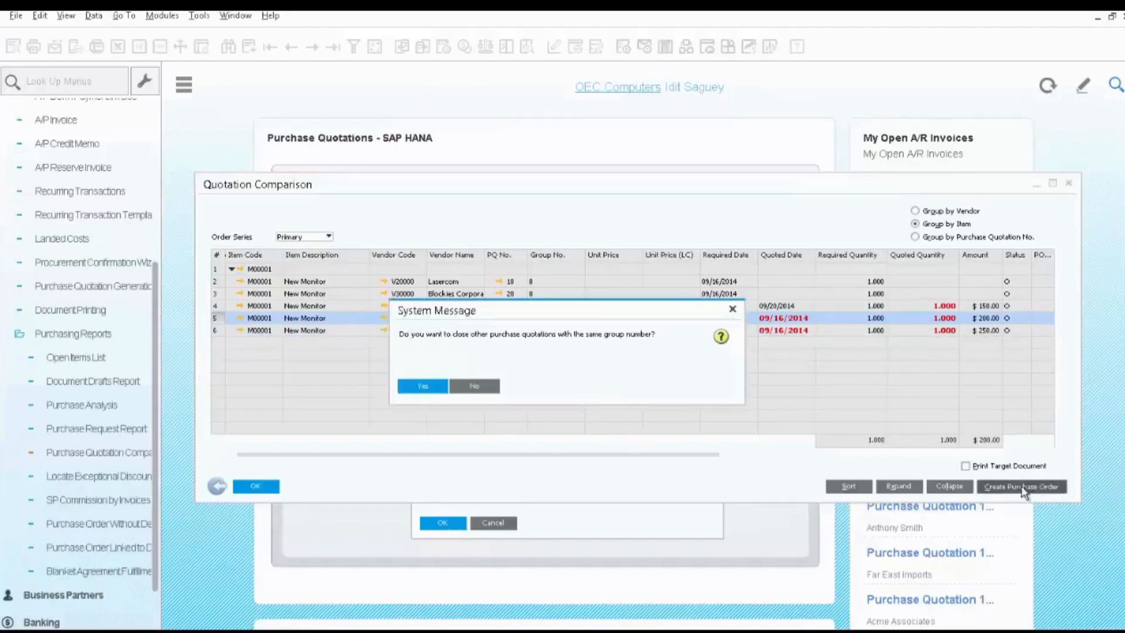
click(423, 386)
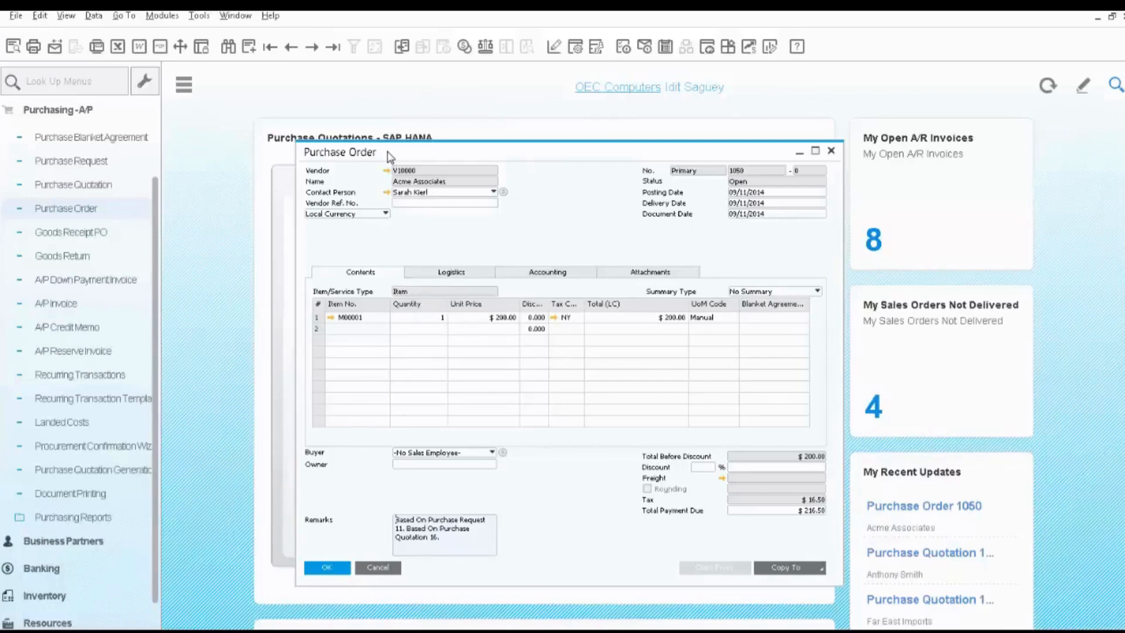
Prepare an e-mail of the purchase order with an edited report attached and review its text, linked data and attachments.
click(53, 47)
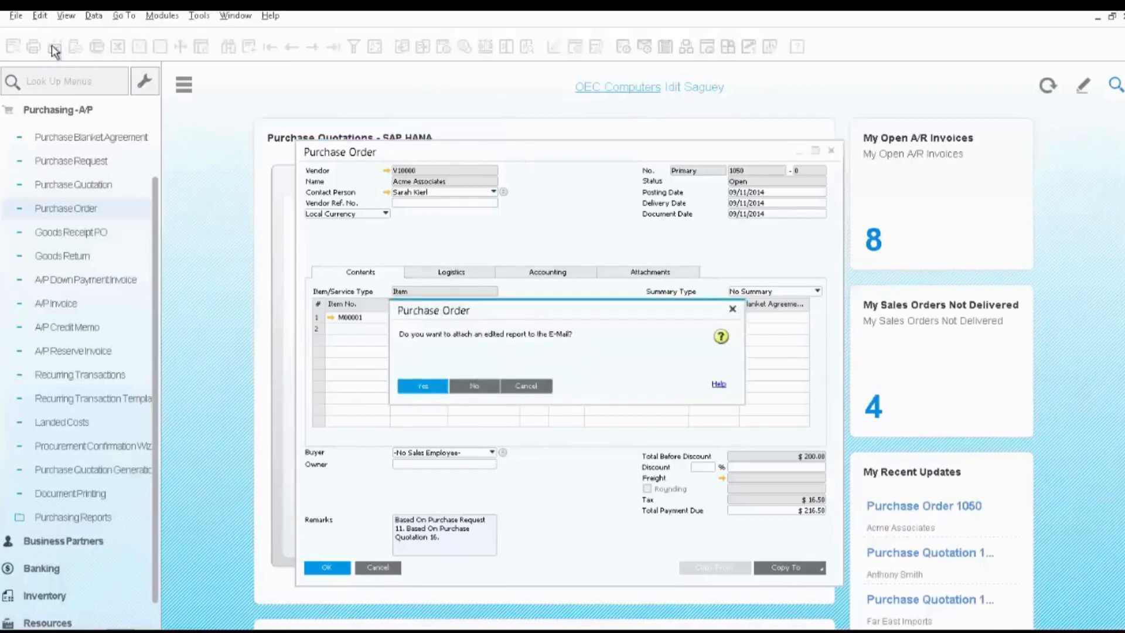
click(424, 387)
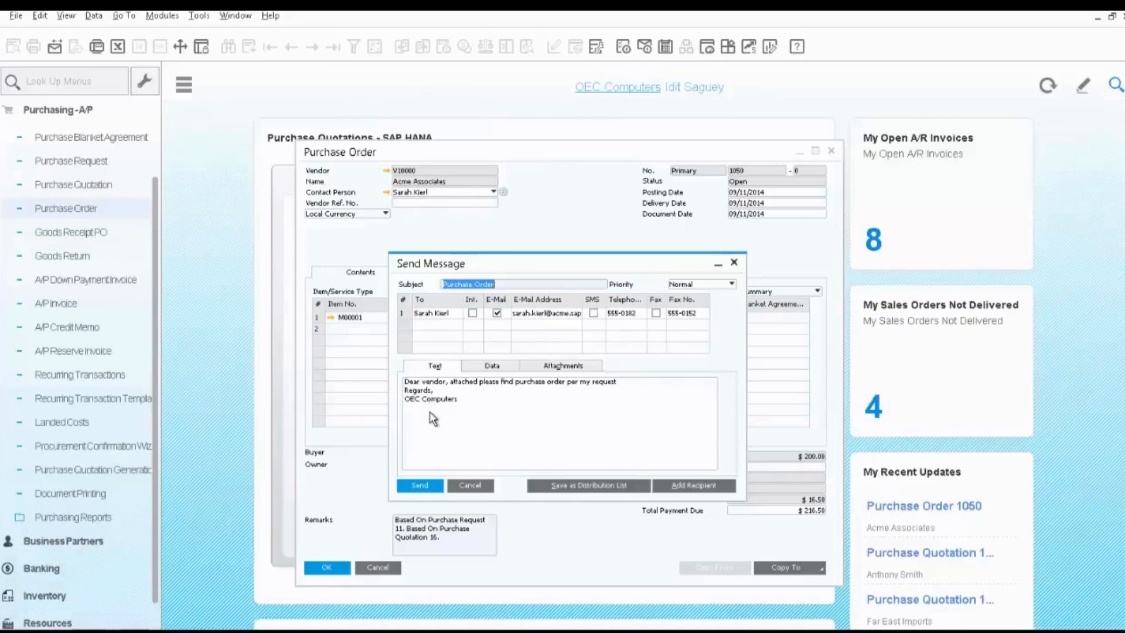
key(Tab)
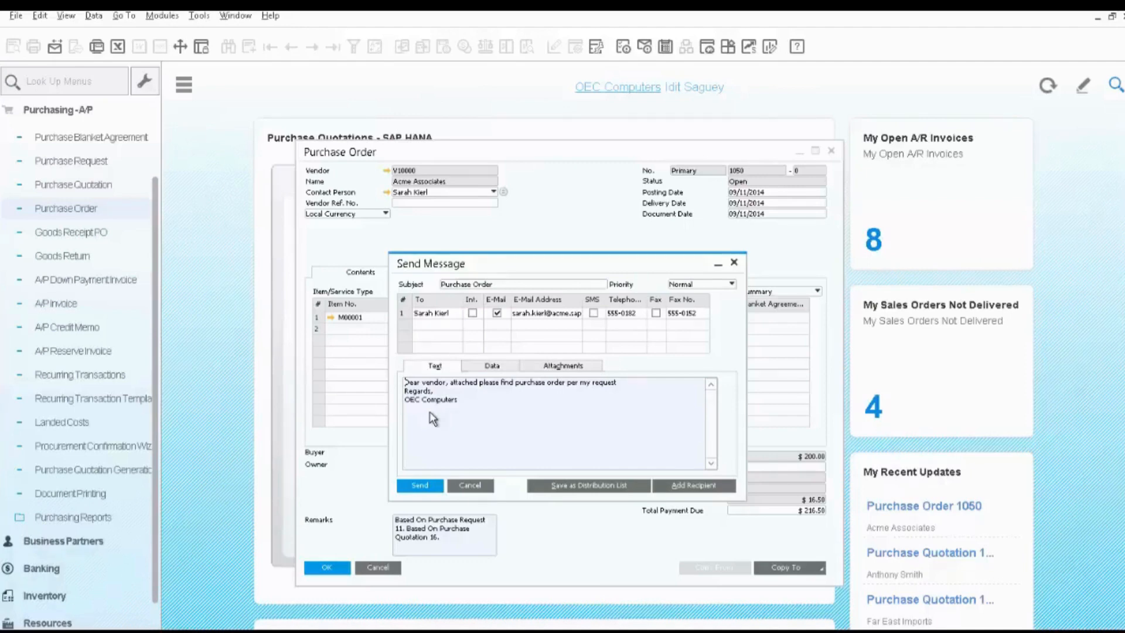
click(490, 366)
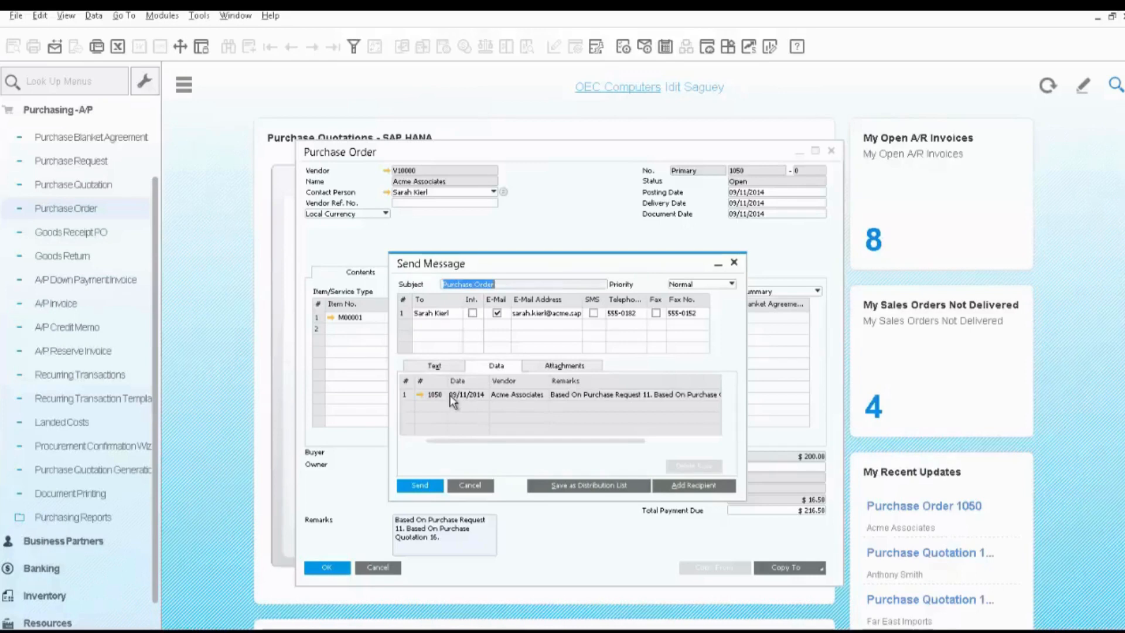
click(547, 366)
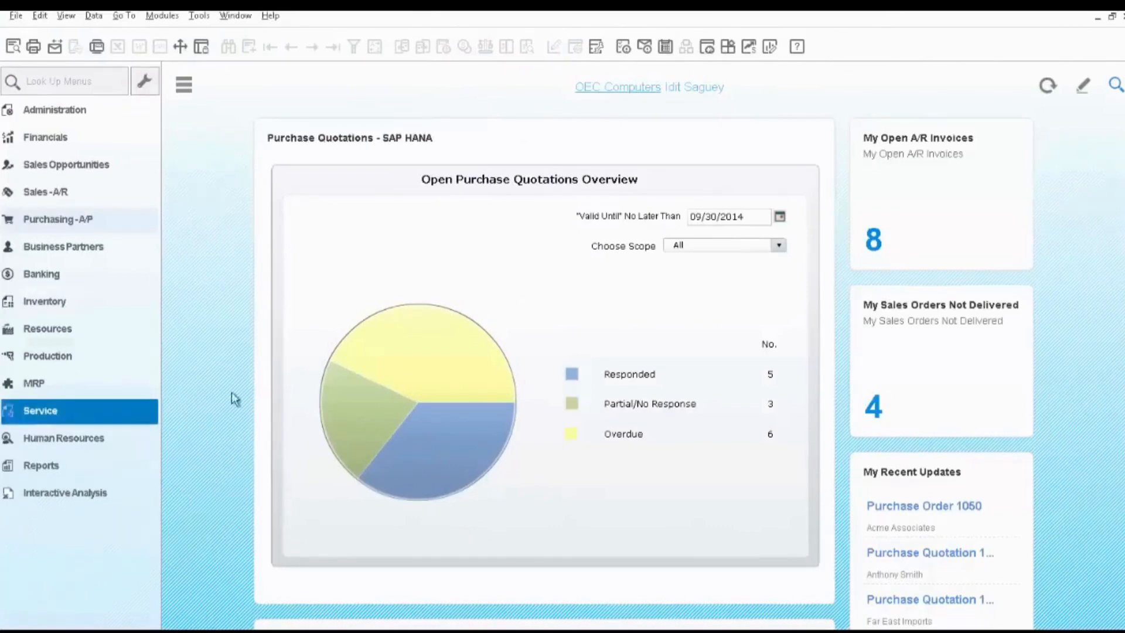
Review the Overdue quotations in the overview chart, including Far East Imports quotation 5, and the Responded quotations, closing each view.
mouse_move(419, 376)
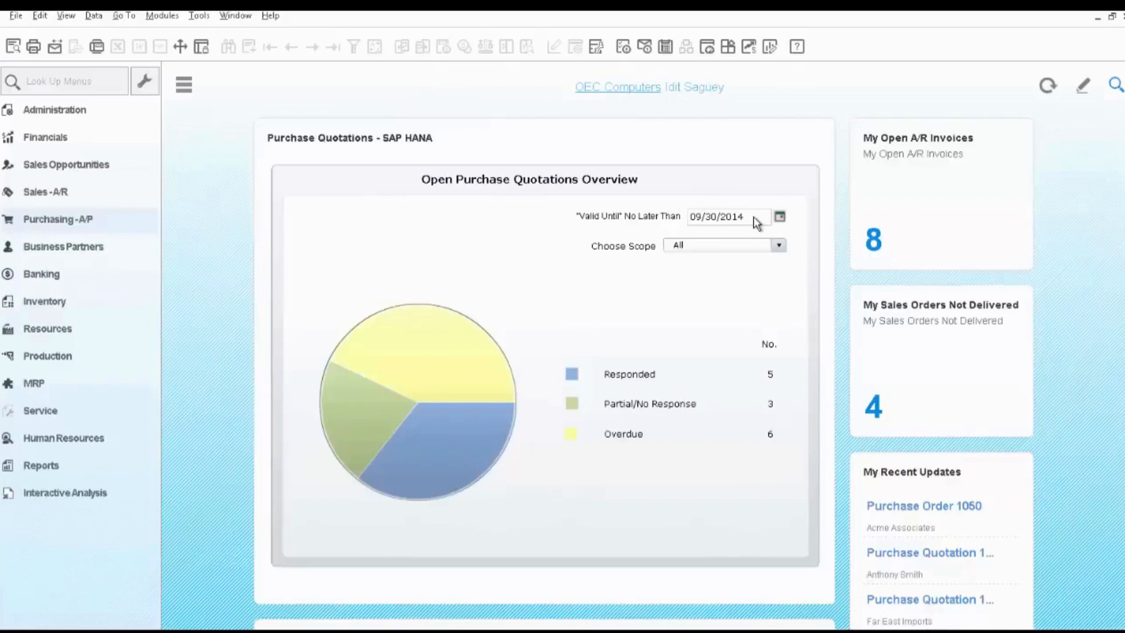
mouse_move(490, 369)
click(437, 378)
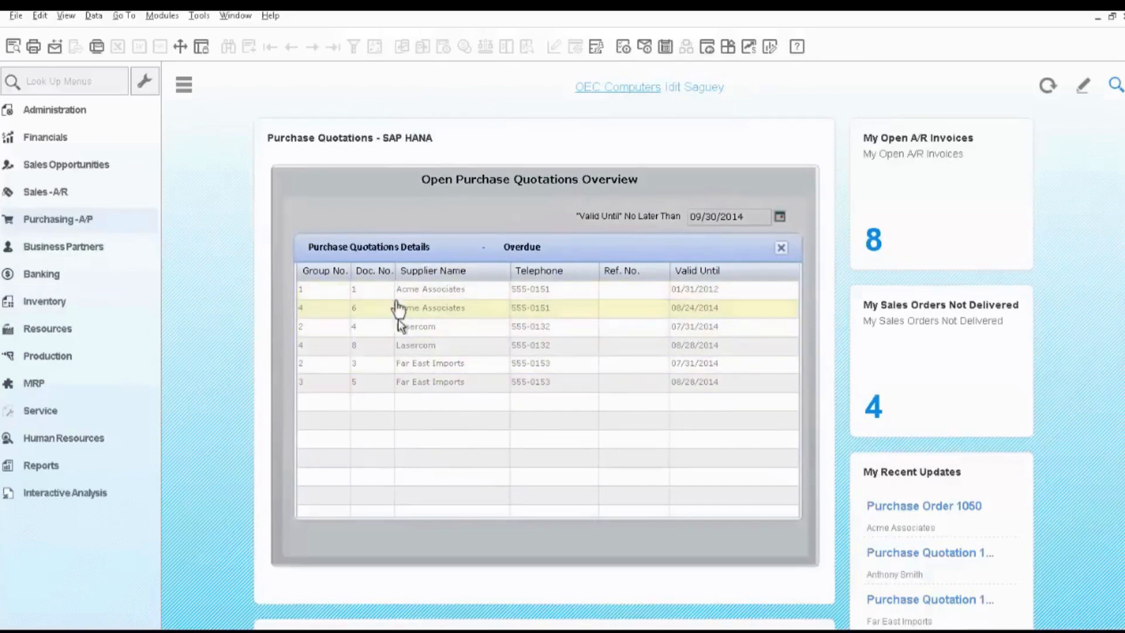
double_click(394, 383)
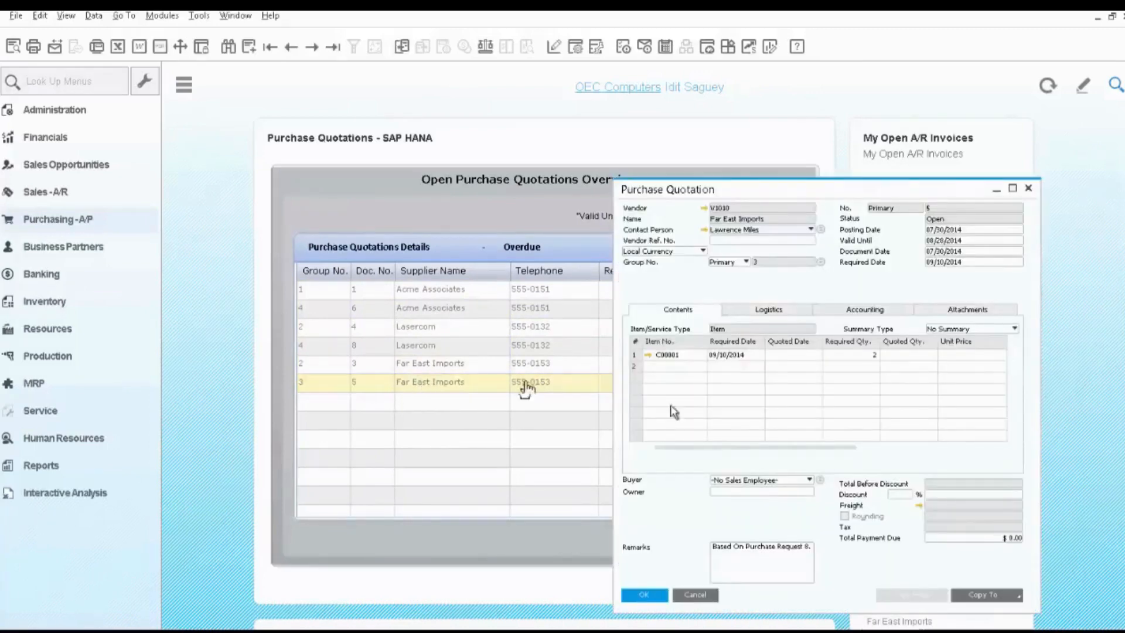
click(696, 596)
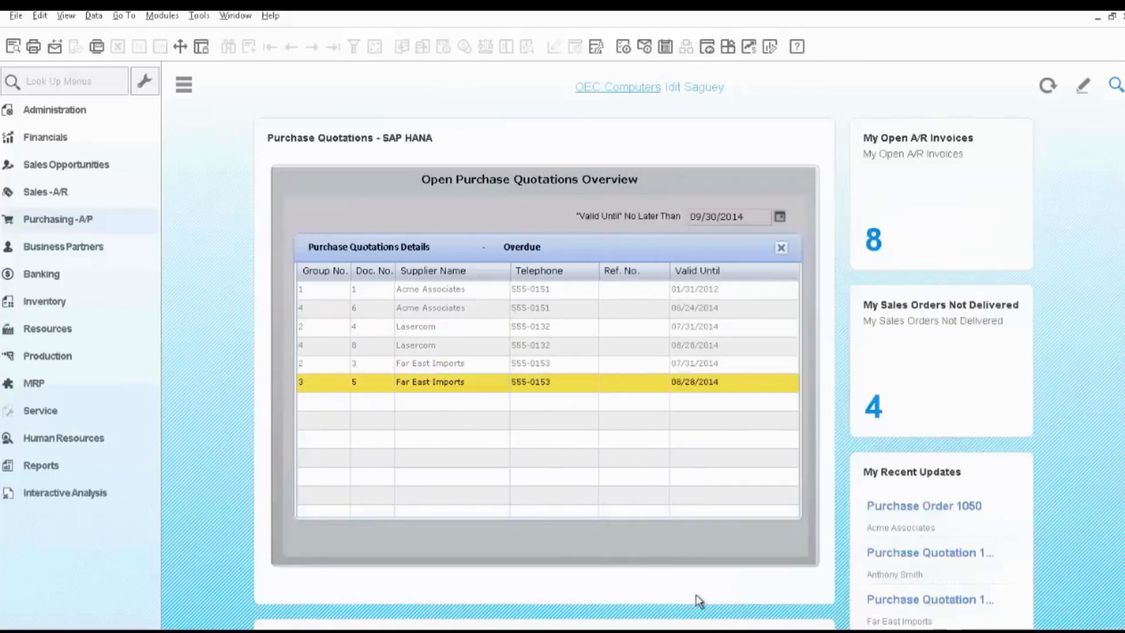
click(780, 249)
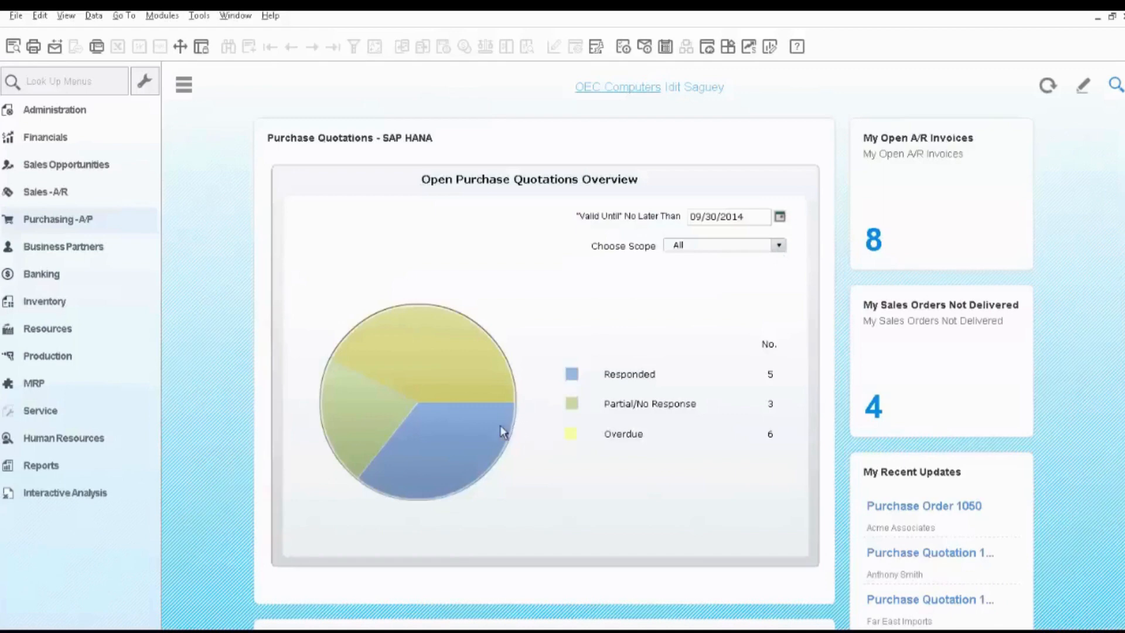
click(418, 441)
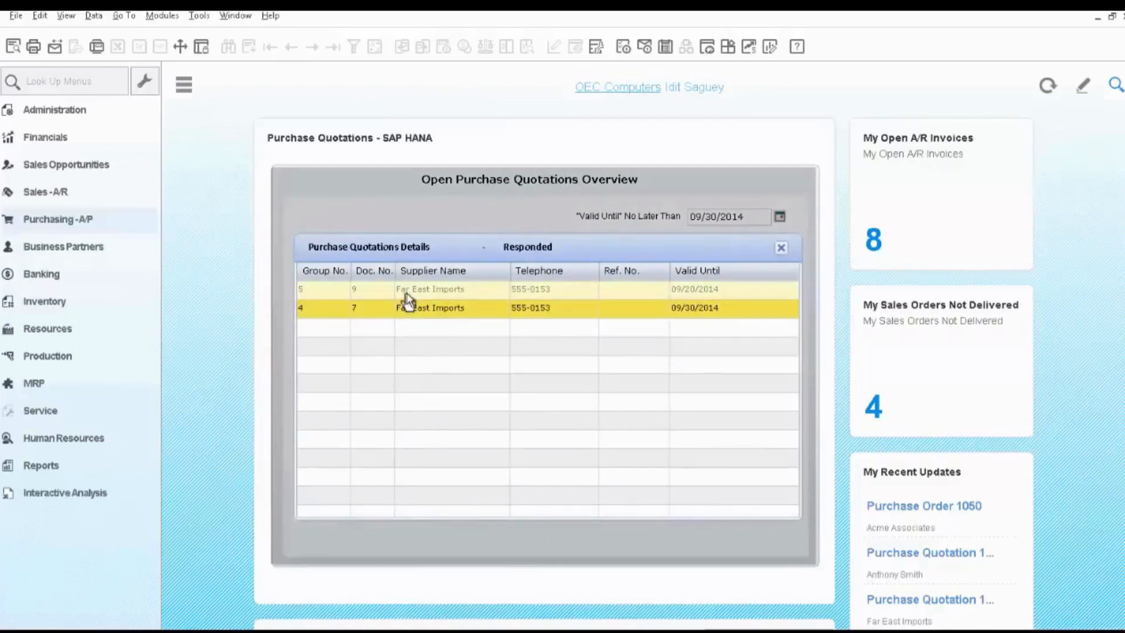
click(781, 248)
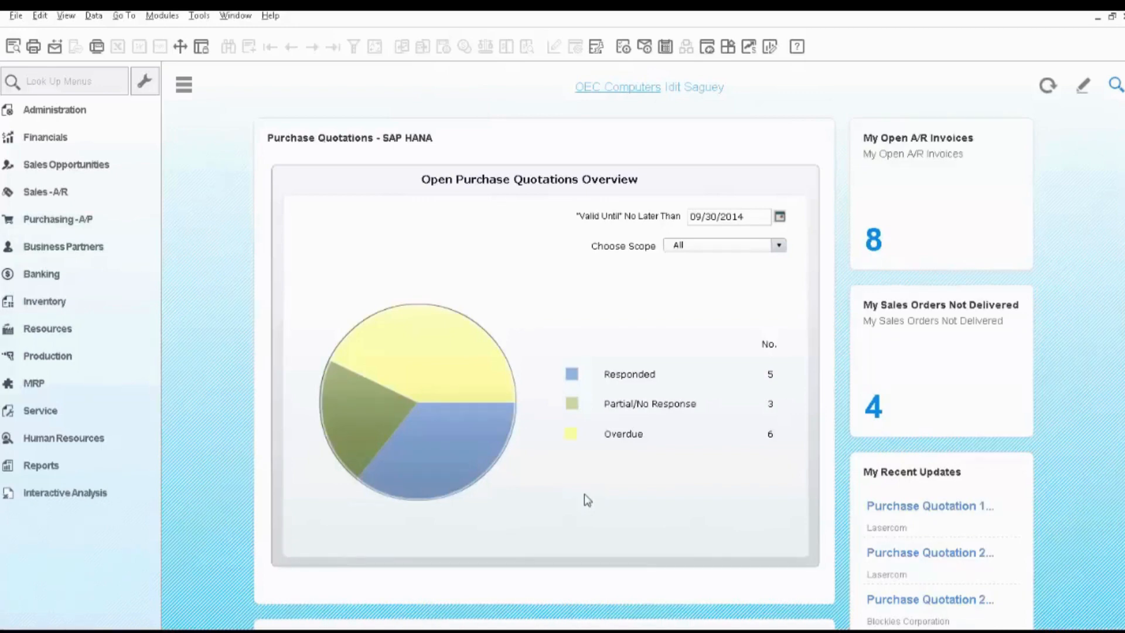
Search the company data for item code M00001 and narrow the results to the Goods Receipt PO category.
click(1116, 86)
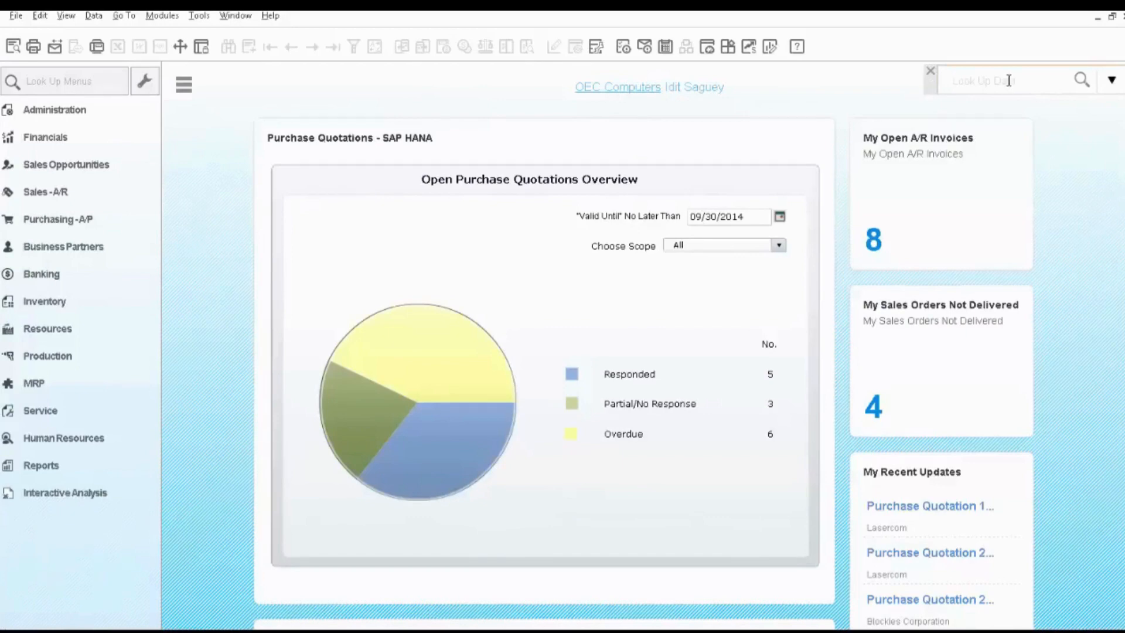
text(M00001)
key(Return)
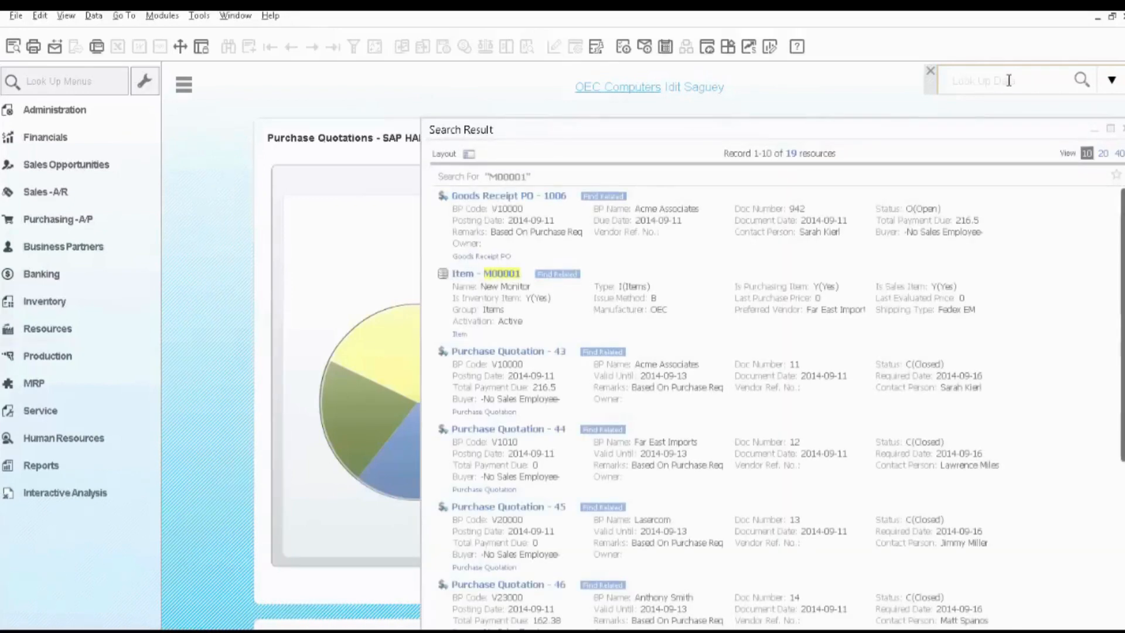
mouse_move(734, 179)
mouse_move(509, 276)
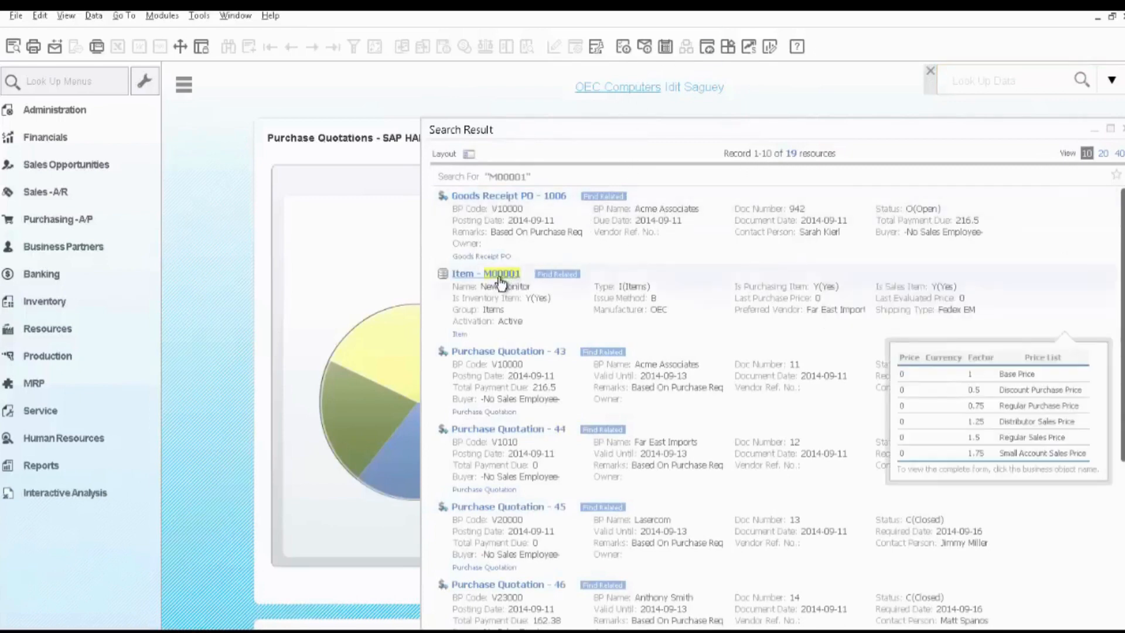
click(468, 155)
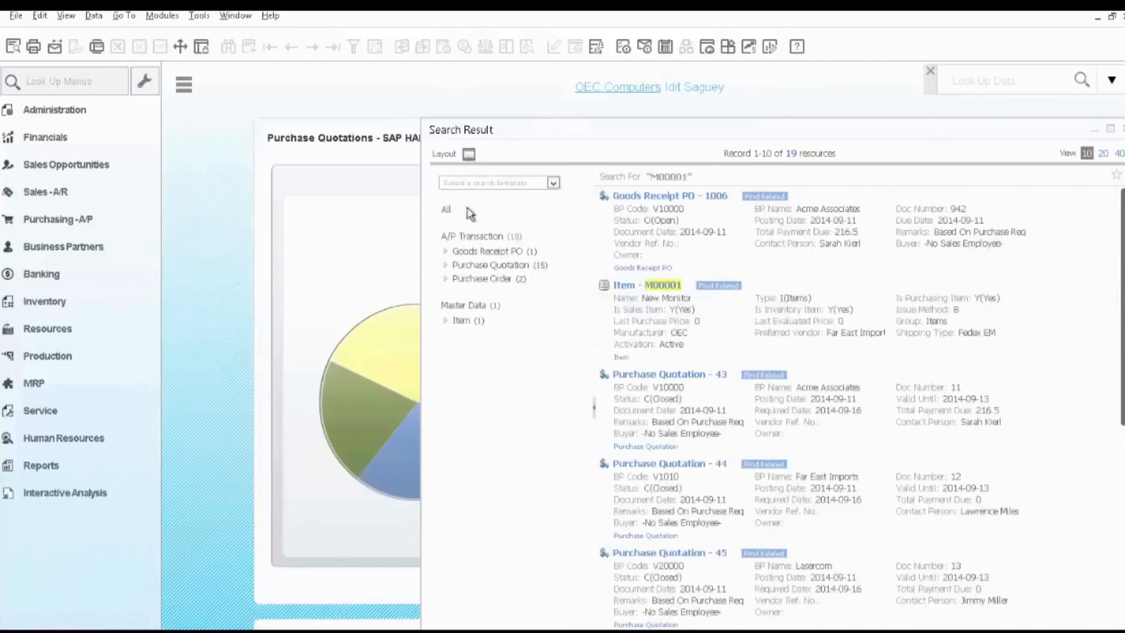
click(476, 252)
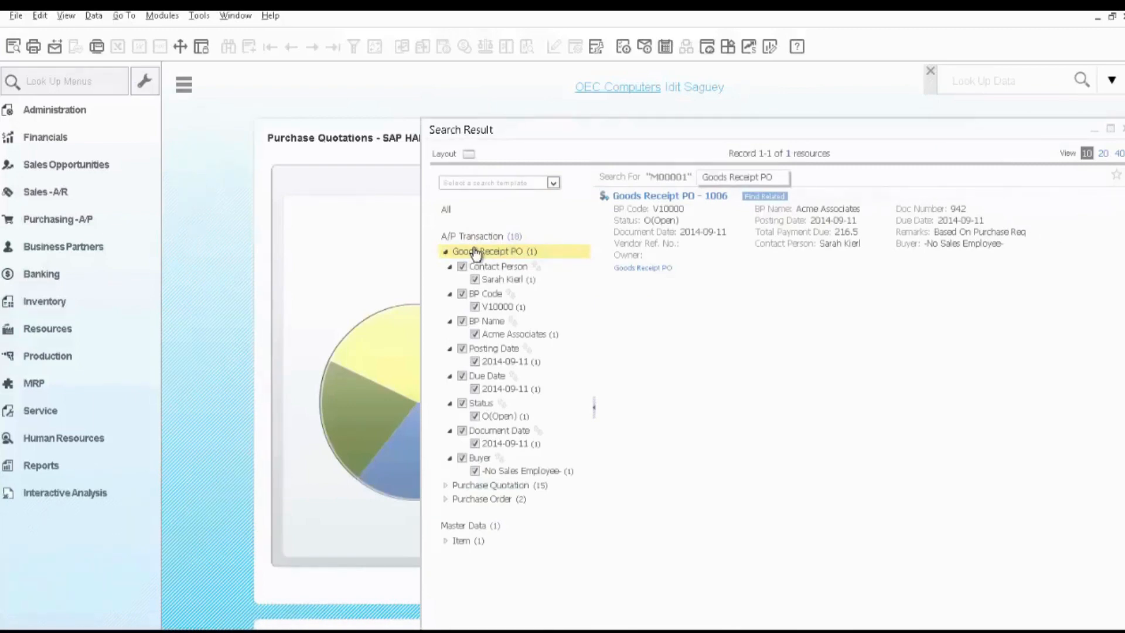
Open the Acme Associates goods receipt PO from the search results and display its relationship map.
mouse_move(622, 234)
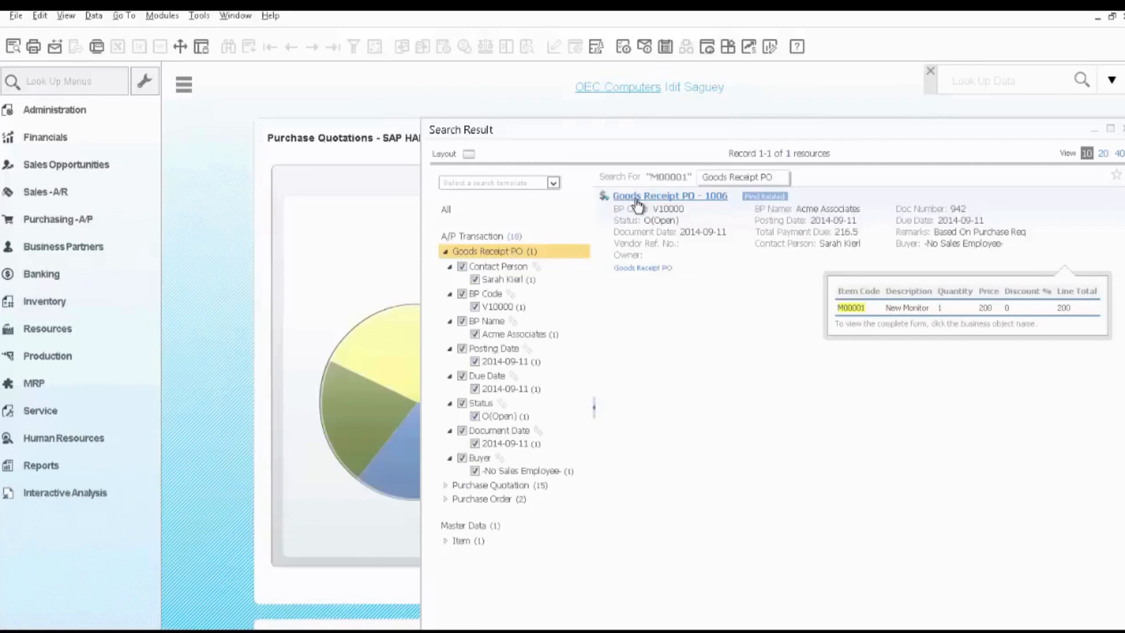
click(637, 199)
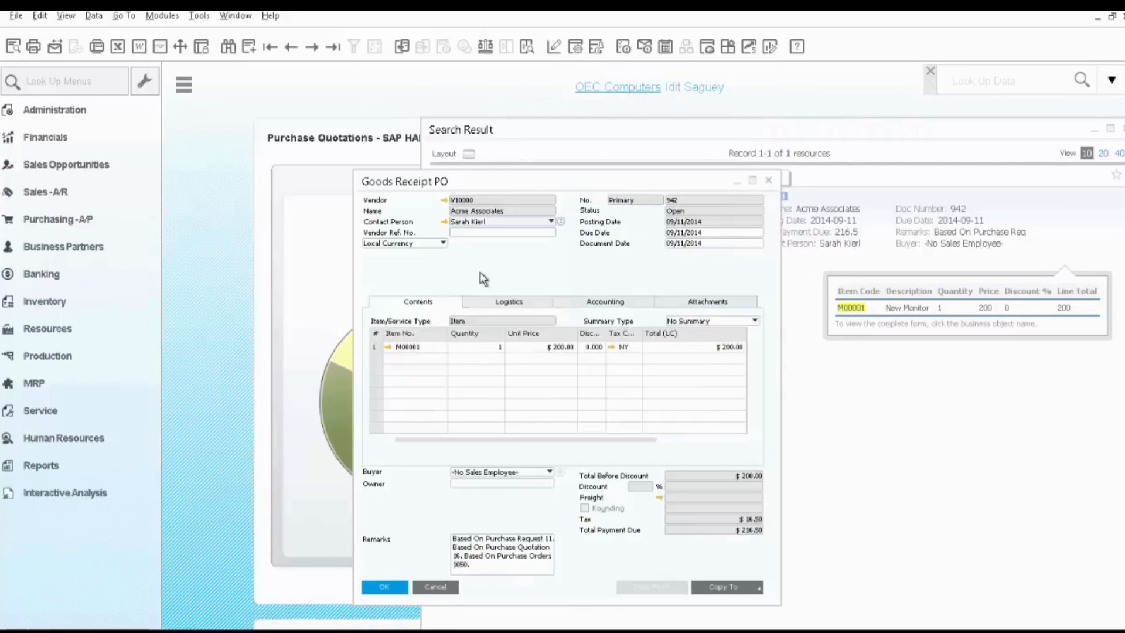
right_click(481, 272)
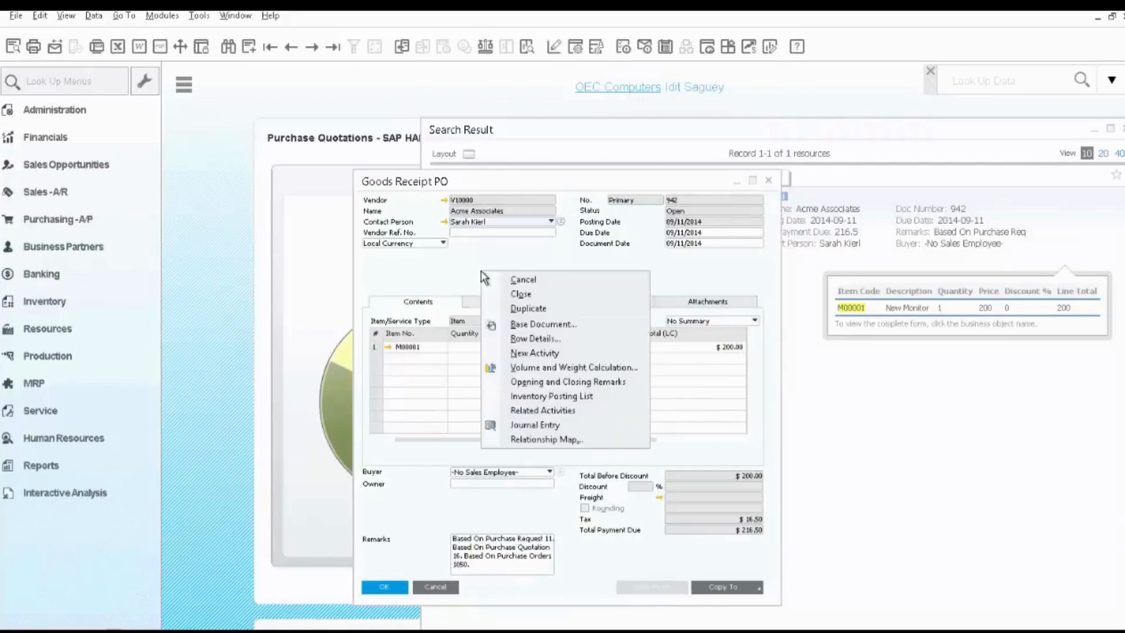
click(530, 439)
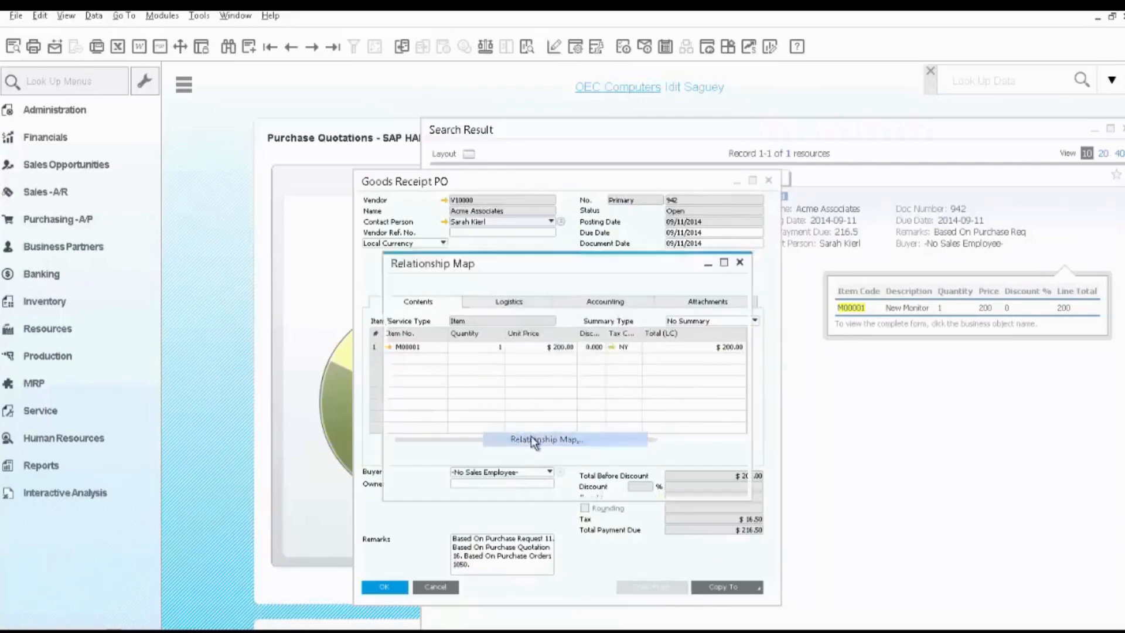